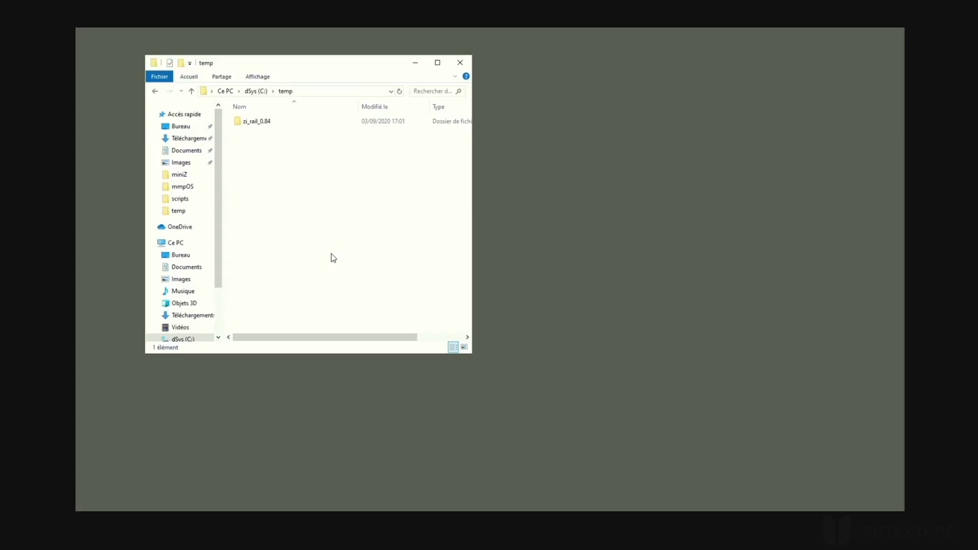
Open the win folder inside zi_rail_0.84 and move the Explorer window aside.
{"action": "double_click", "coordinate": [257, 122]}
{"action": "double_click", "coordinate": [251, 122]}
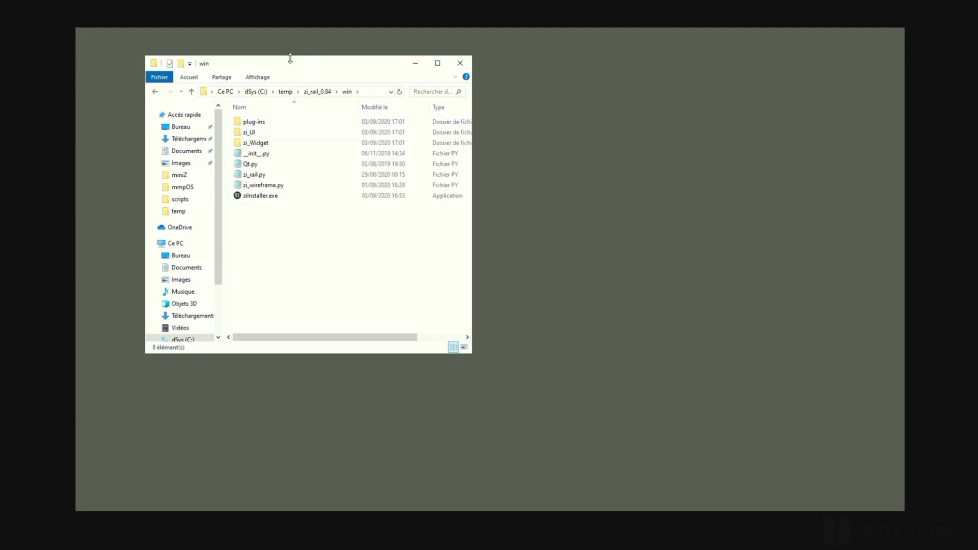
{"action": "left_click_drag", "start_coordinate": [267, 69], "coordinate": [201, 96]}
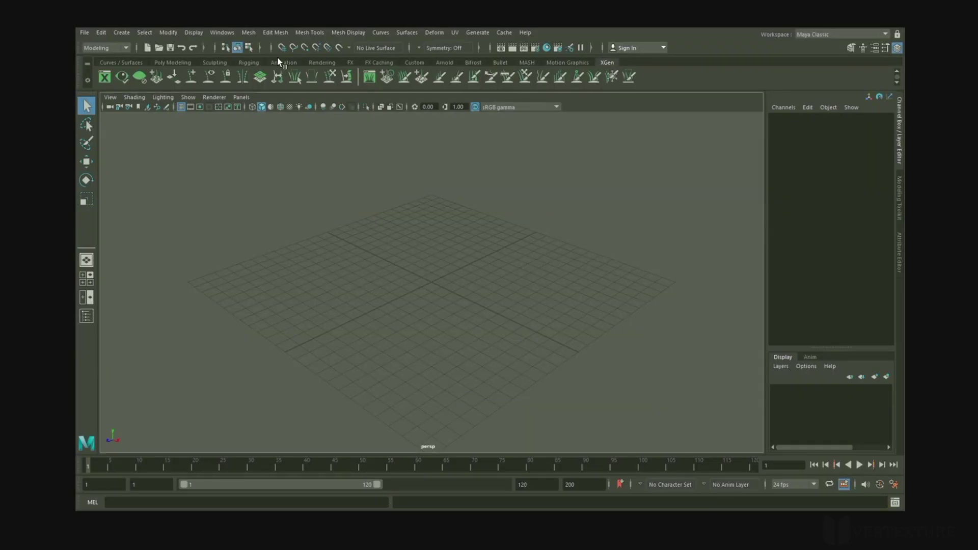
Switch to Maya and open the Script Editor.
{"action": "left_click", "coordinate": [230, 32]}
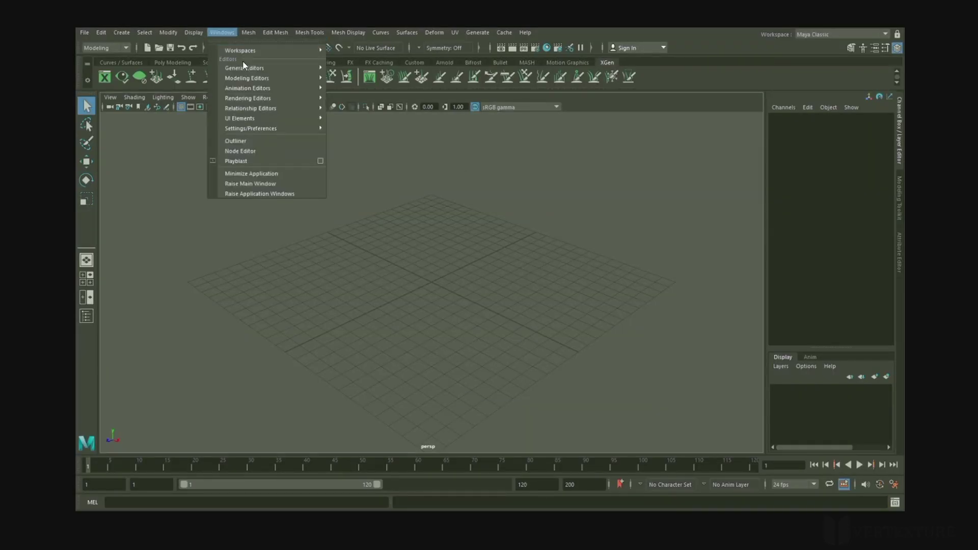
{"action": "mouse_move", "coordinate": [261, 69]}
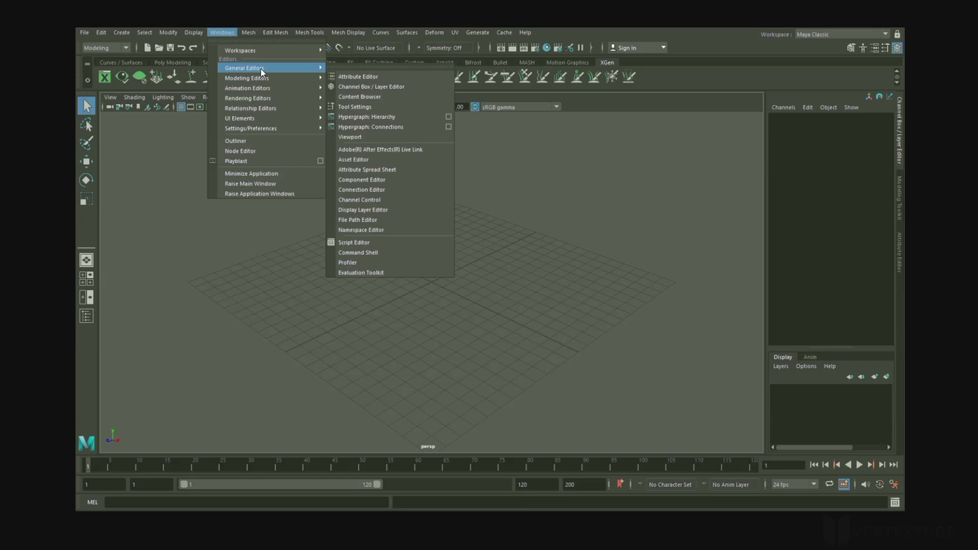
{"action": "left_click", "coordinate": [358, 241]}
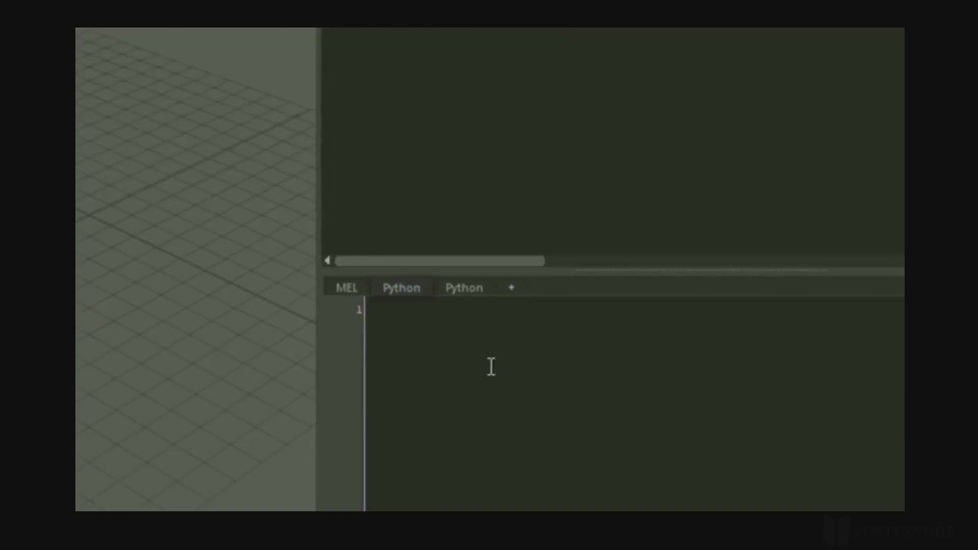
Write and run a Python script with the lines import os and os.getenv("MAYA_PLUG_IN_PATH").
{"action": "left_click", "coordinate": [491, 367]}
{"action": "type", "text": "import os"}
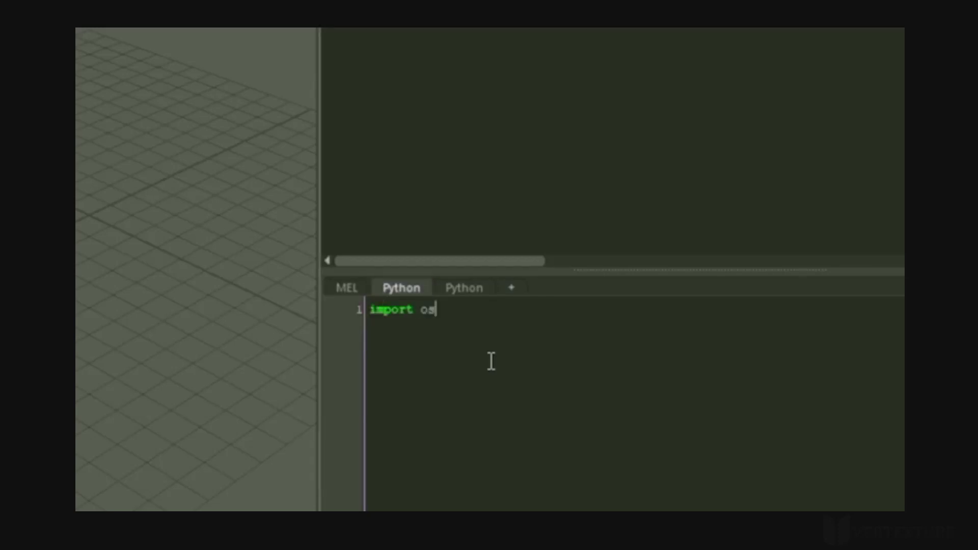
{"action": "key", "text": "Return"}
{"action": "type", "text": "os.getenv"}
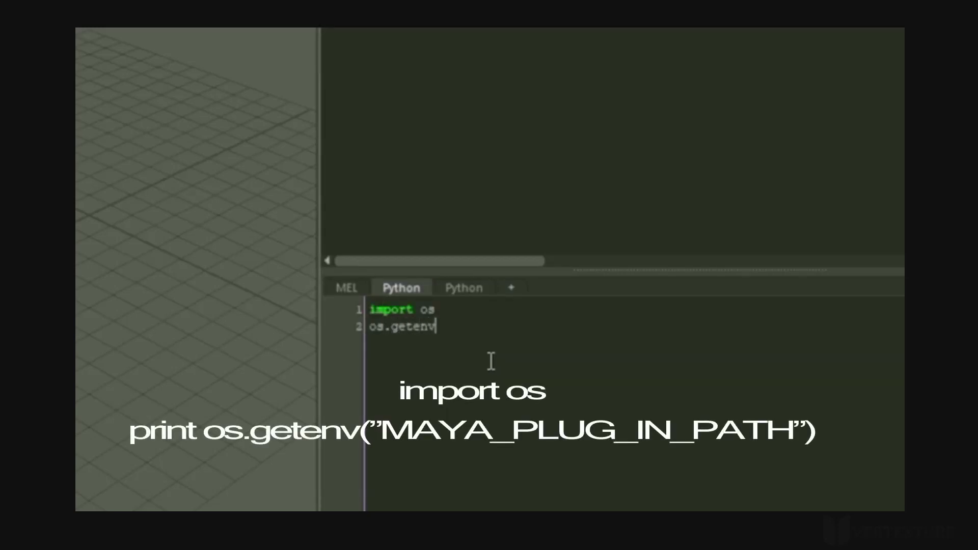
{"action": "type", "text": "(\"MAYA_PLUG_IN_"}
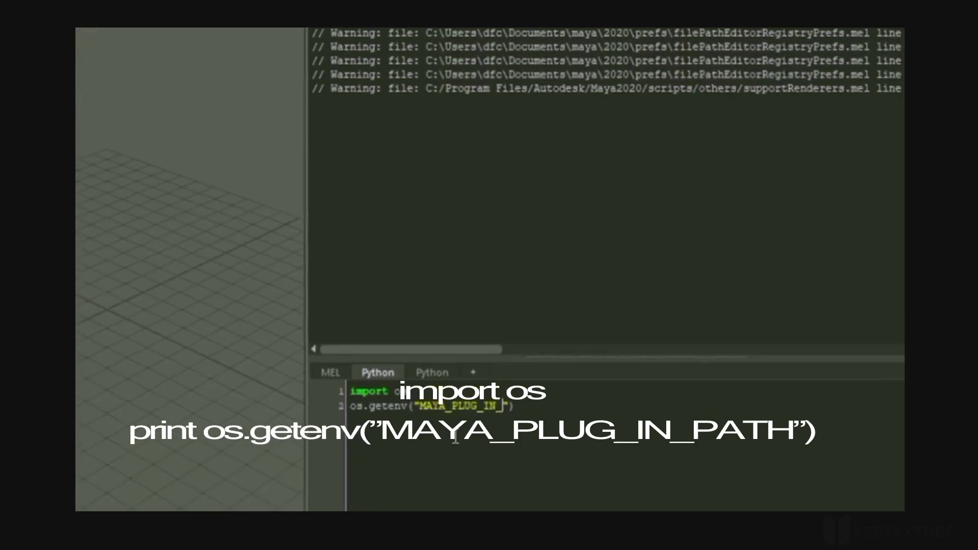
{"action": "type", "text": "PATH"}
{"action": "key", "text": "ctrl+a"}
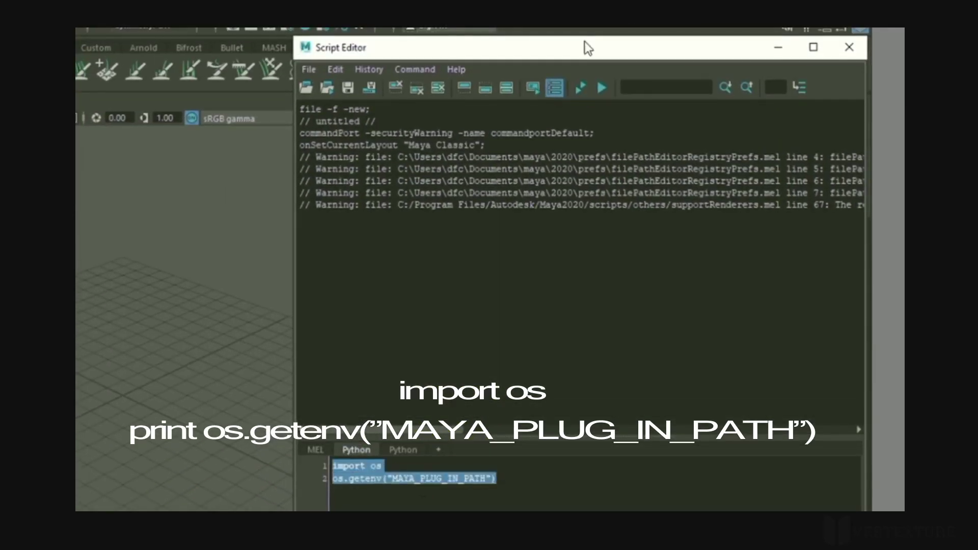
{"action": "left_click", "coordinate": [605, 85]}
Add print before the os.getenv call, rerun the script and highlight the Documents/maya/2020/plug-ins path in the output.
{"action": "left_click", "coordinate": [514, 486]}
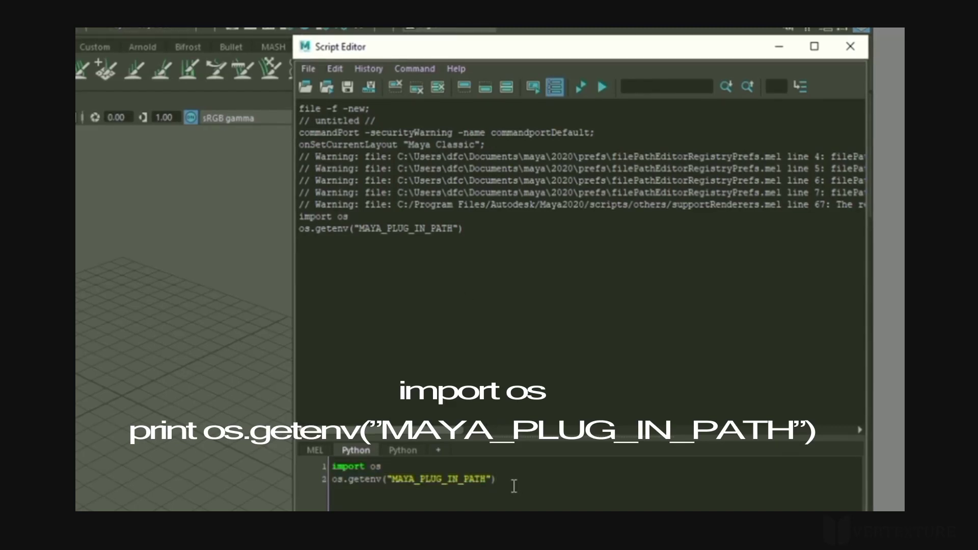
{"action": "key", "text": "Home"}
{"action": "type", "text": "print"}
{"action": "key", "text": "ctrl+a"}
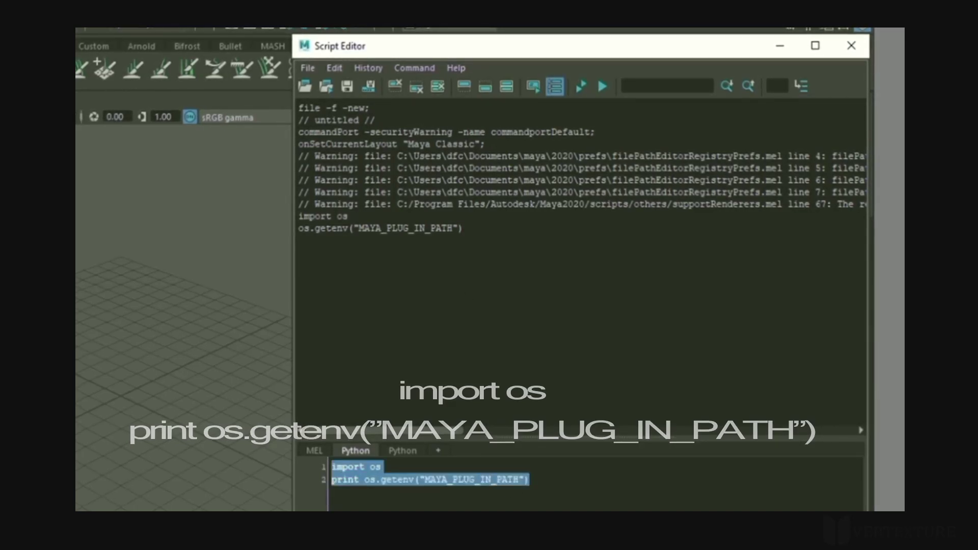
{"action": "left_click", "coordinate": [603, 86]}
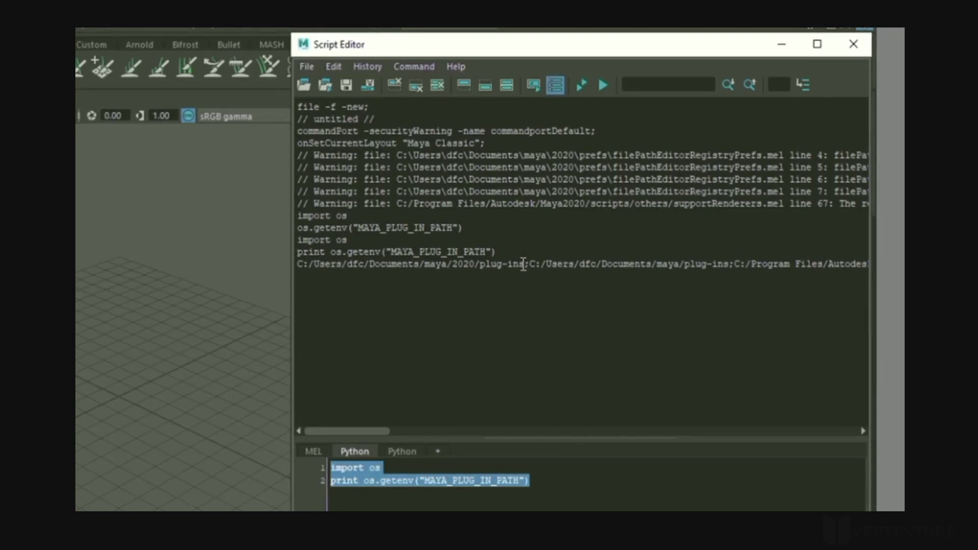
{"action": "left_click_drag", "start_coordinate": [523, 264], "coordinate": [314, 377]}
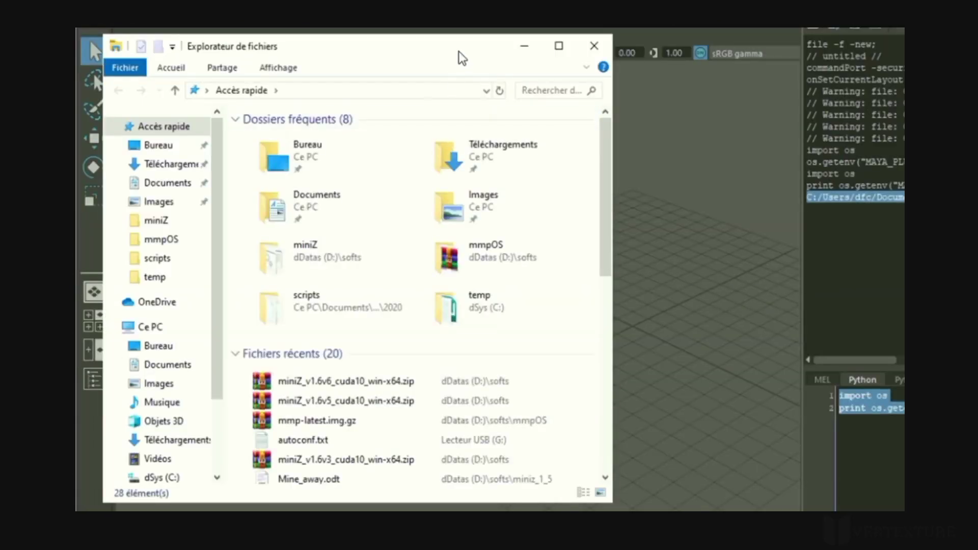
In File Explorer, delete all existing .mll plug-in files from the Documents\maya\2020\plug-ins folder.
{"action": "left_click", "coordinate": [159, 184]}
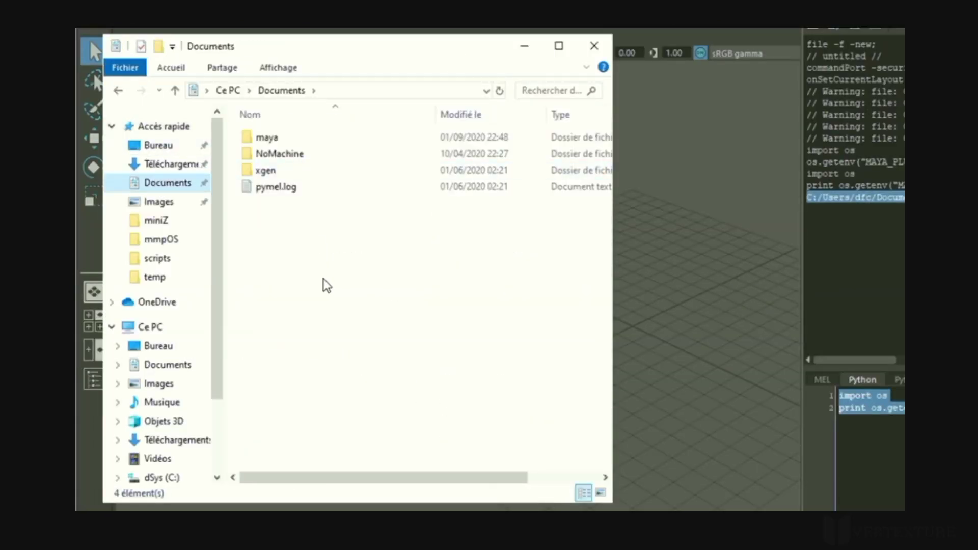
{"action": "double_click", "coordinate": [265, 140]}
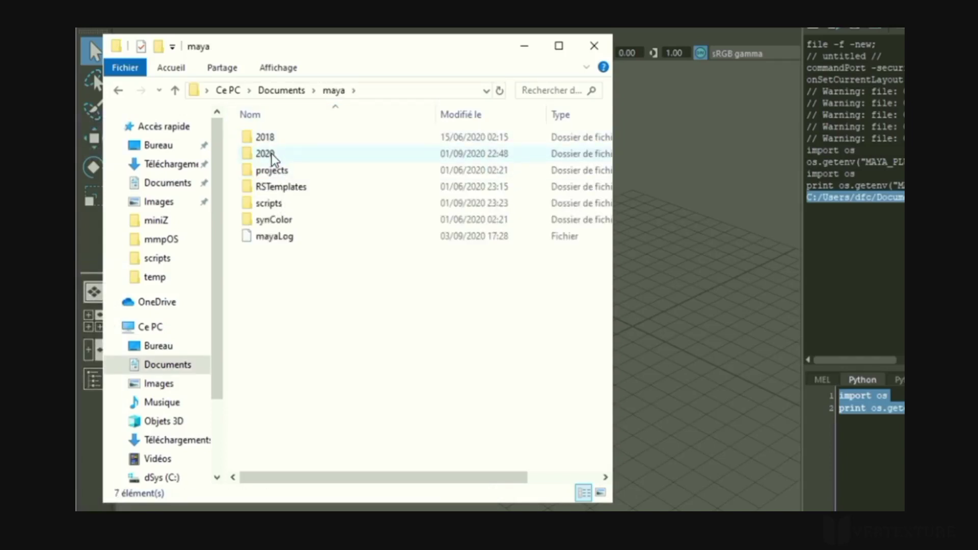
{"action": "double_click", "coordinate": [270, 153]}
{"action": "double_click", "coordinate": [280, 137]}
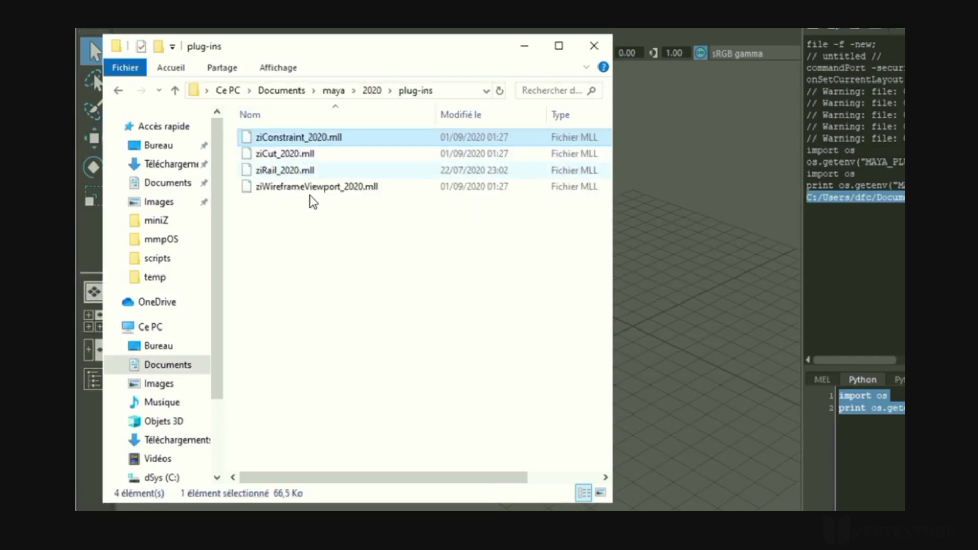
{"action": "left_click_drag", "start_coordinate": [323, 193], "coordinate": [265, 133]}
{"action": "key", "text": "Delete"}
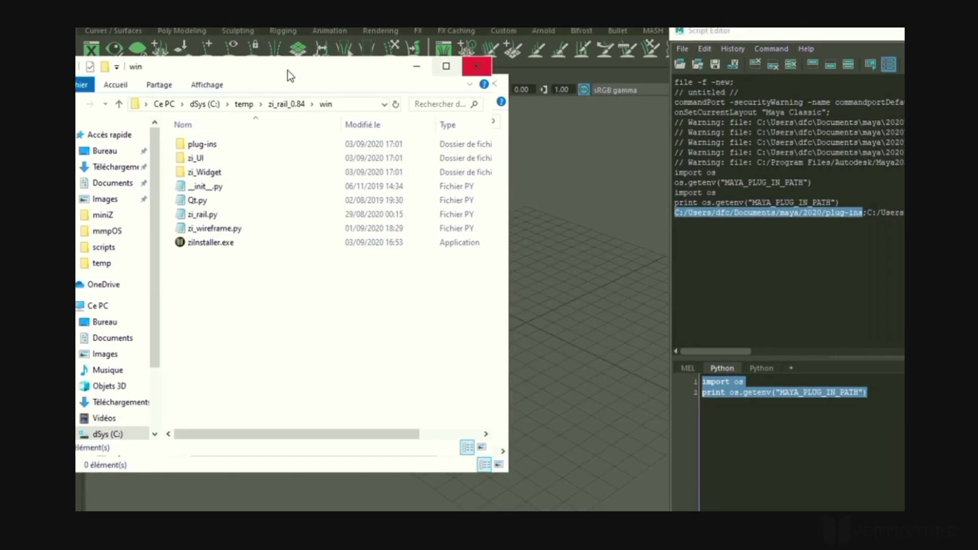
Copy all the ziRail and ziWireframeViewport .mll files from zi_rail_0.84\win\plug-ins into the Maya 2020 plug-ins folder.
{"action": "left_click_drag", "start_coordinate": [288, 70], "coordinate": [760, 82]}
{"action": "double_click", "coordinate": [675, 157]}
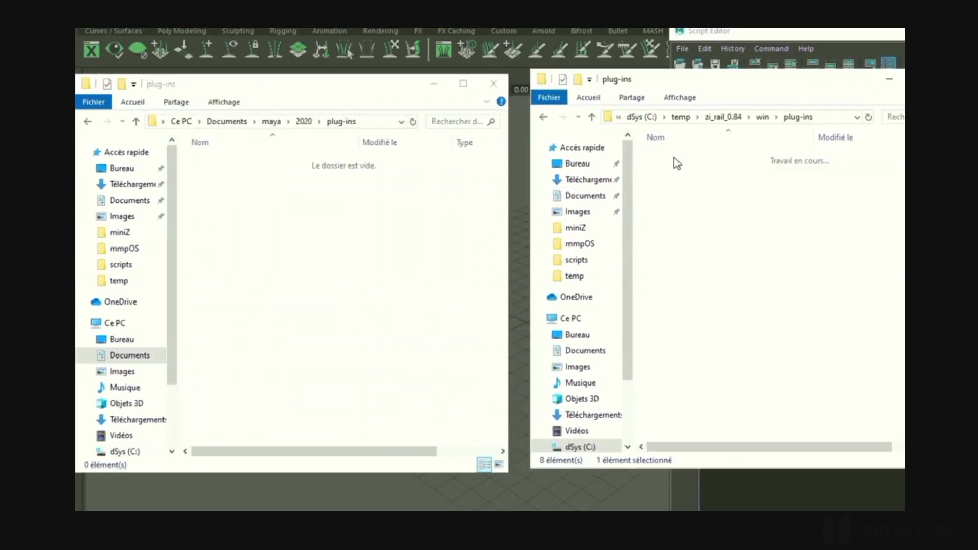
{"action": "left_click_drag", "start_coordinate": [785, 286], "coordinate": [376, 243]}
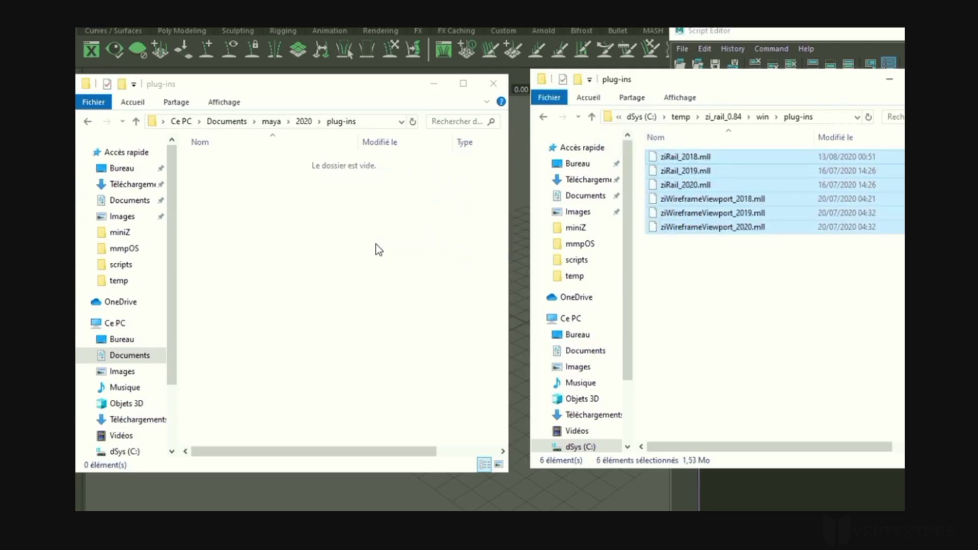
{"action": "left_click", "coordinate": [357, 295]}
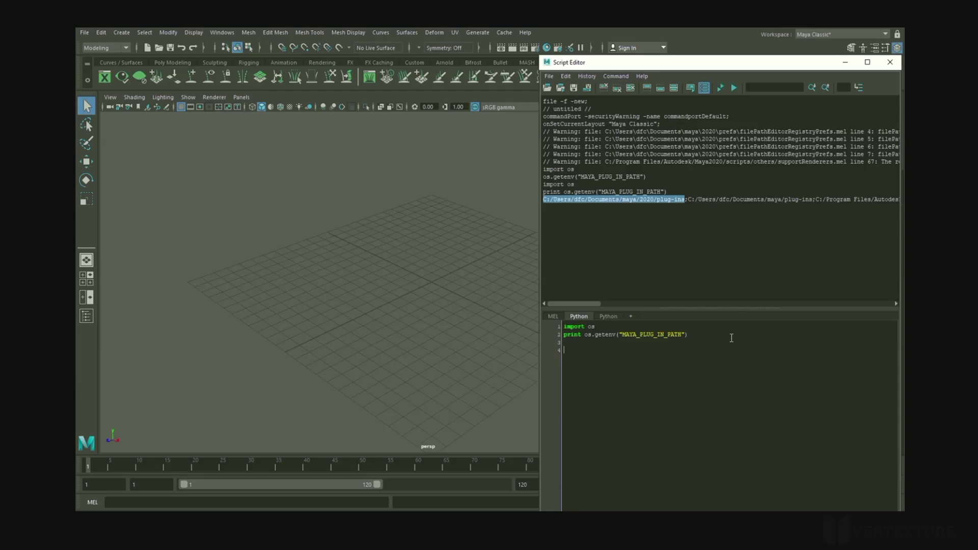
Add import sys and print sys.path to the Python script in Maya's Script Editor and run only those two lines.
{"action": "type", "text": "import sys"}
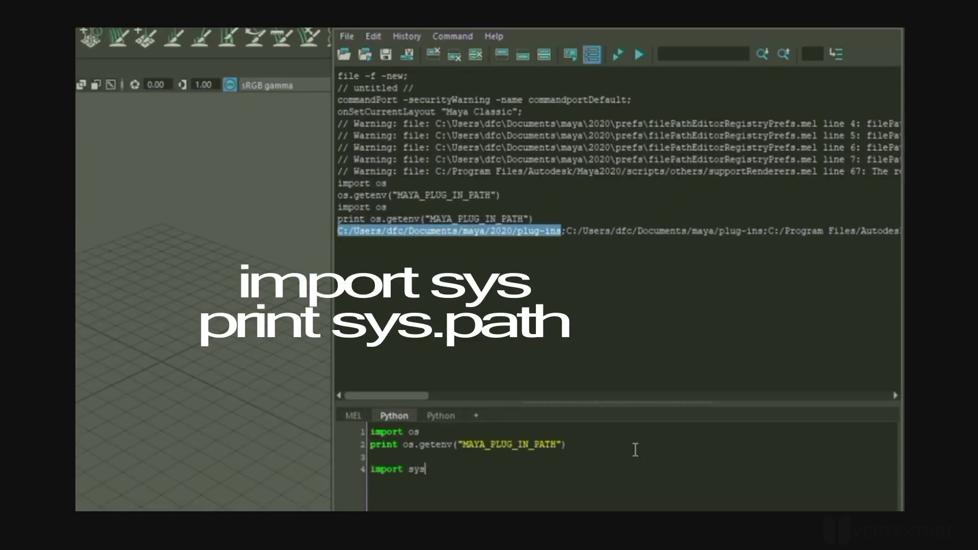
{"action": "key", "text": "Return"}
{"action": "type", "text": "print sys.path"}
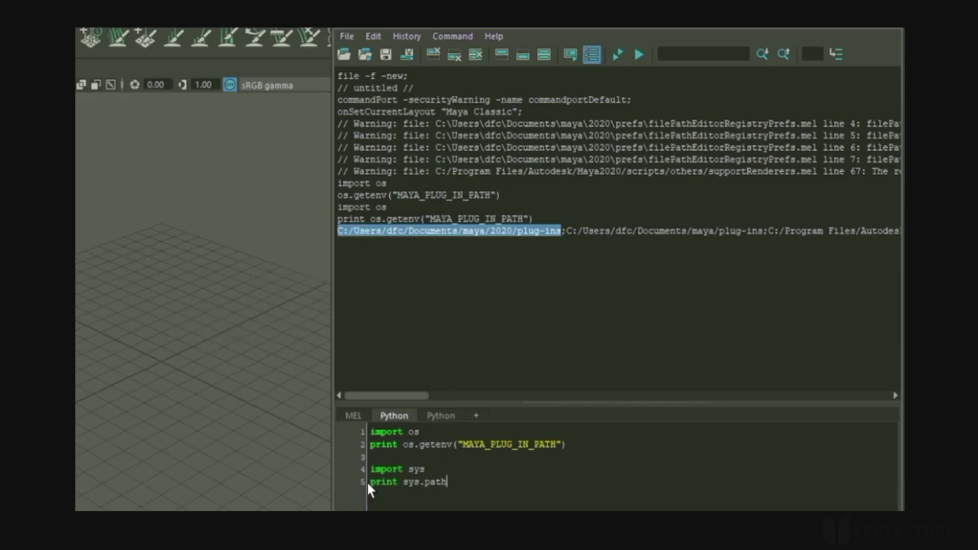
{"action": "left_click_drag", "start_coordinate": [455, 482], "coordinate": [367, 457]}
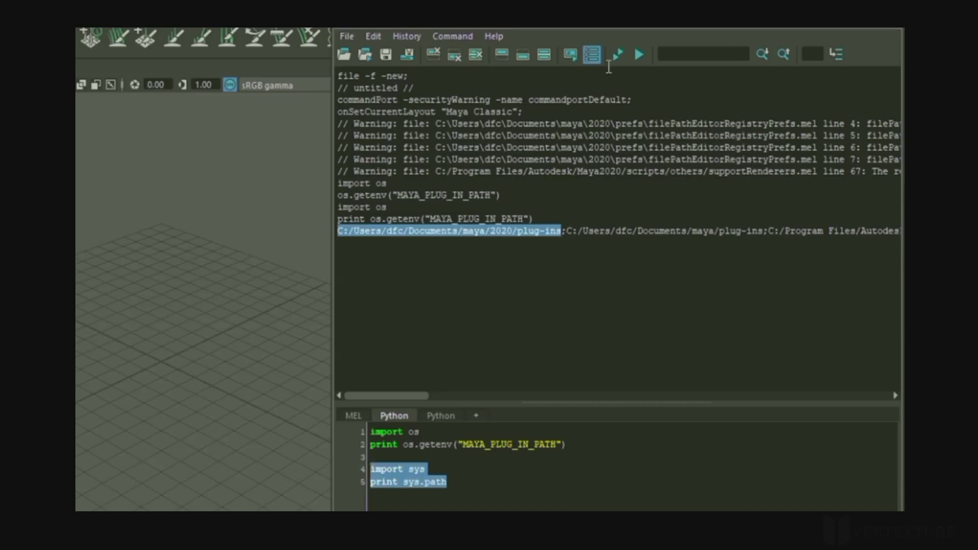
{"action": "left_click", "coordinate": [638, 54]}
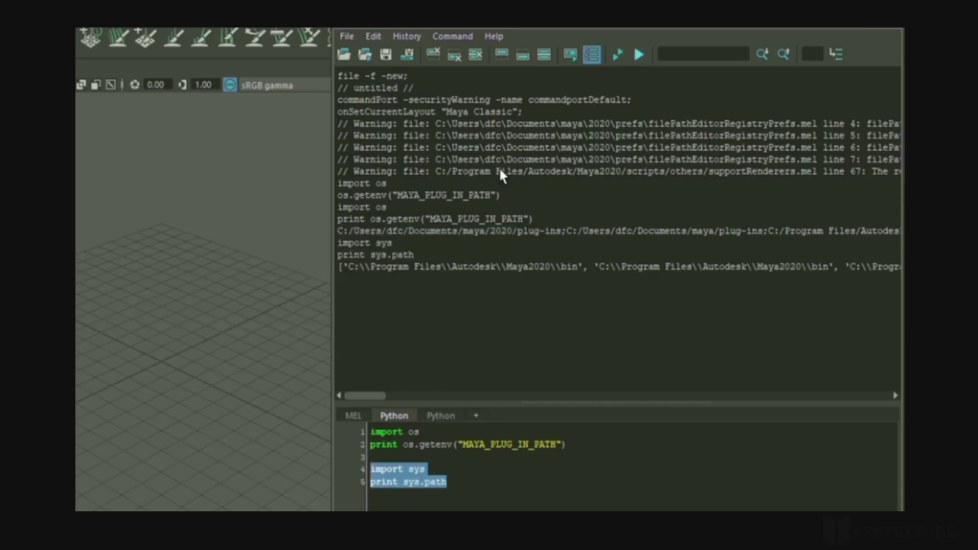
Find and highlight the Documents/maya/2020/scripts path at the end of the sys.path output.
{"action": "double_click", "coordinate": [528, 267]}
{"action": "left_click_drag", "start_coordinate": [369, 396], "coordinate": [864, 396]}
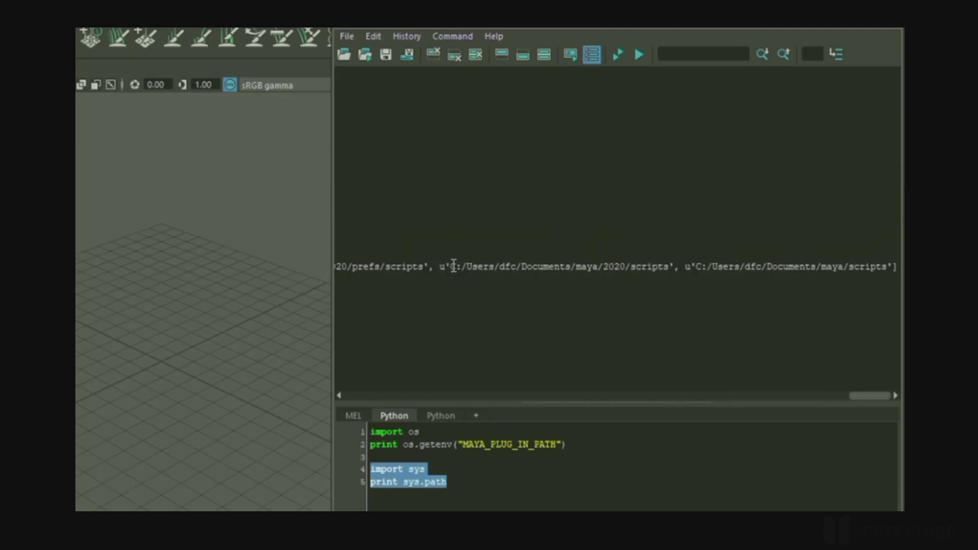
{"action": "left_click_drag", "start_coordinate": [450, 266], "coordinate": [666, 266]}
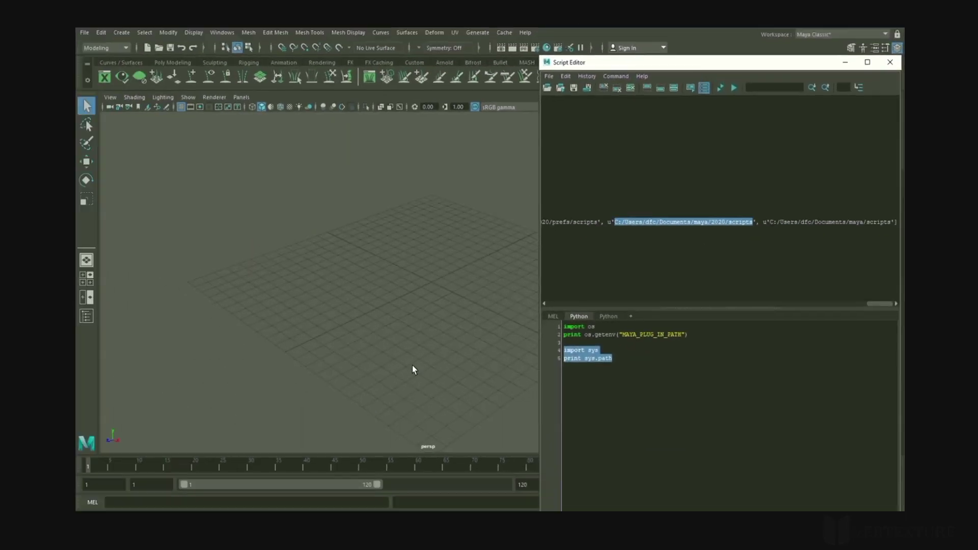
Open the Documents\maya\2020\scripts folder in a new File Explorer window.
{"action": "key", "text": "super+e"}
{"action": "left_click_drag", "start_coordinate": [606, 123], "coordinate": [301, 122]}
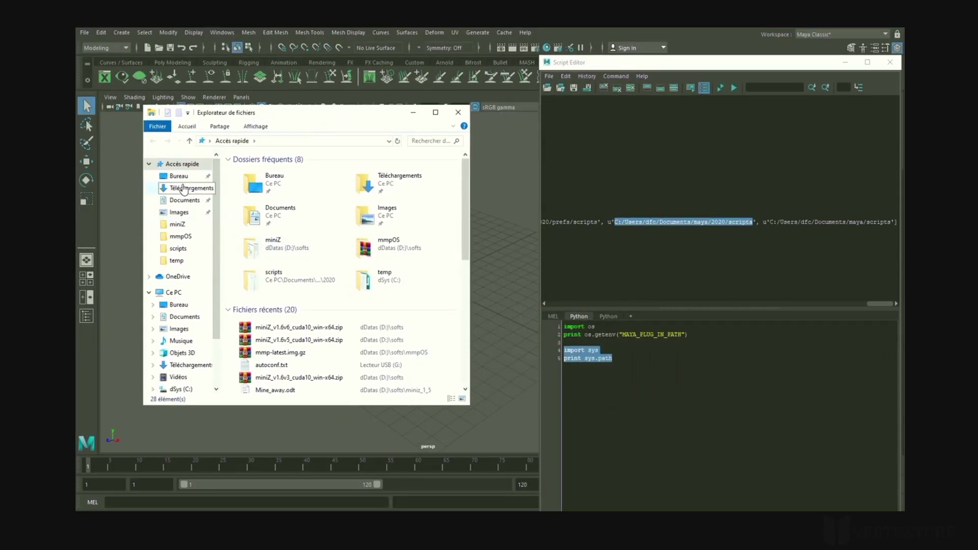
{"action": "left_click", "coordinate": [184, 200]}
{"action": "double_click", "coordinate": [248, 171]}
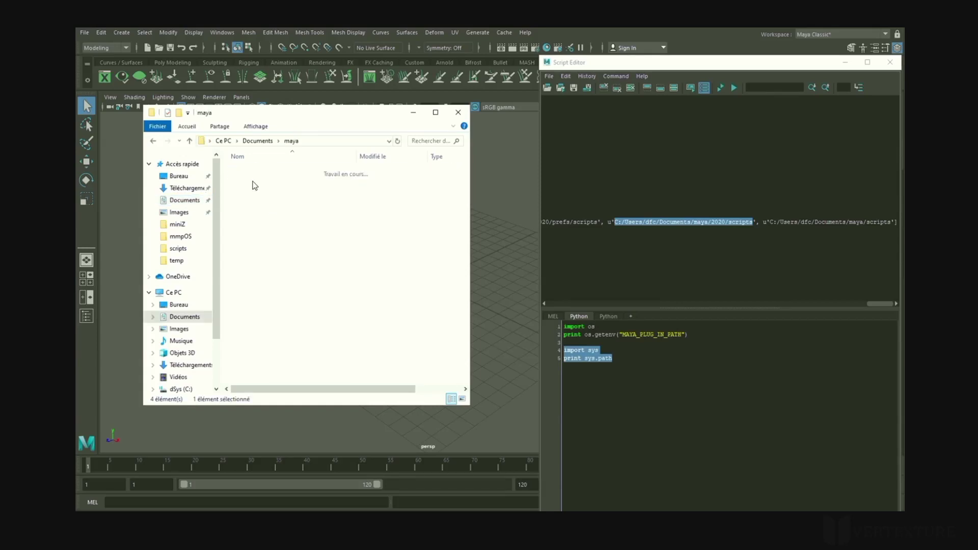
{"action": "double_click", "coordinate": [250, 173]}
{"action": "double_click", "coordinate": [249, 203]}
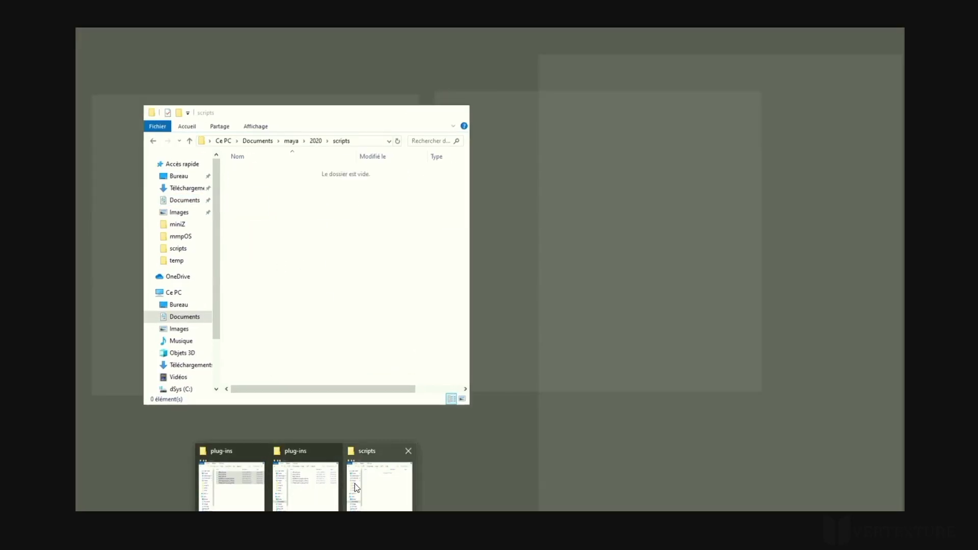
Copy zi_UI, zi_Widget, __init__.py, Qt.py, zi_rail.py and zi_wireframe.py from zi_rail_0.84\win into the Maya 2020 scripts folder.
{"action": "mouse_move", "coordinate": [307, 482]}
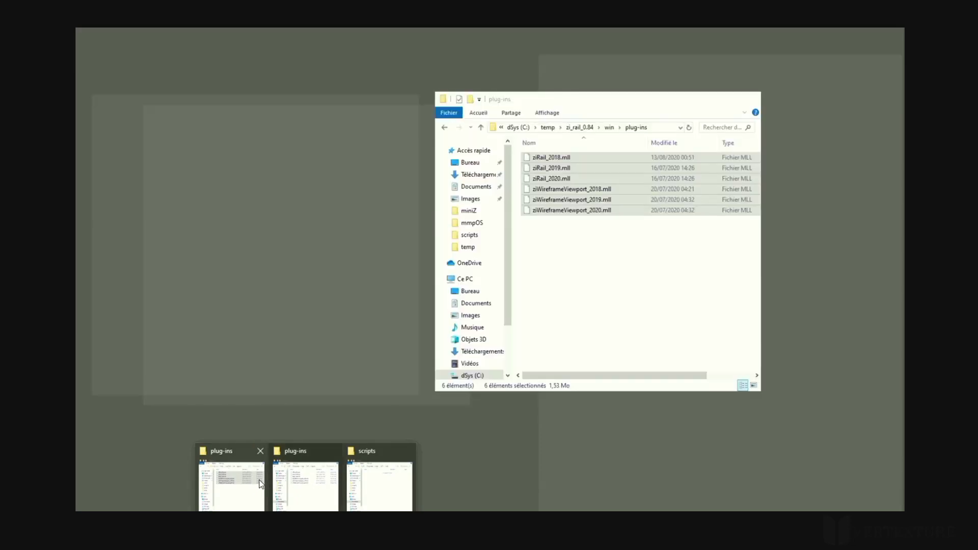
{"action": "left_click", "coordinate": [258, 479]}
{"action": "left_click", "coordinate": [581, 128]}
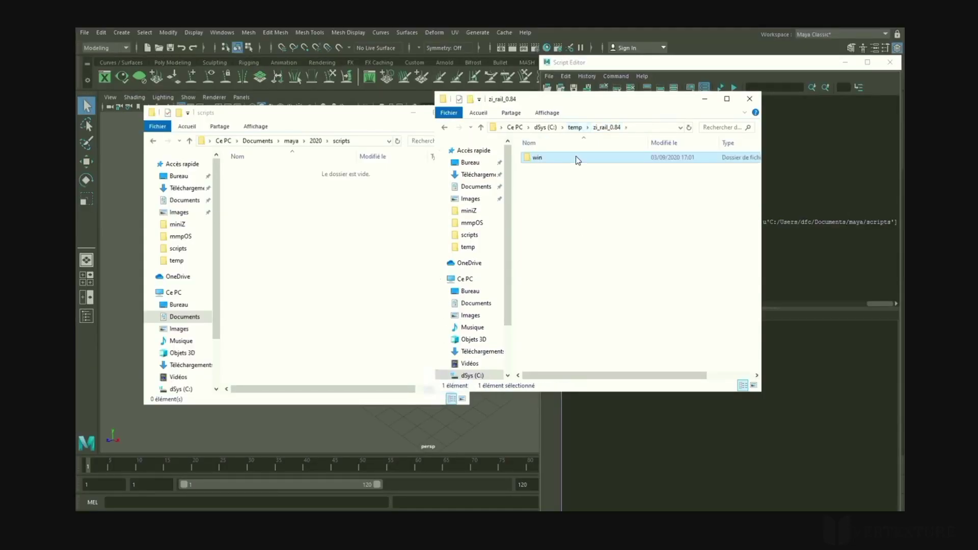
{"action": "double_click", "coordinate": [575, 157]}
{"action": "left_click_drag", "start_coordinate": [627, 227], "coordinate": [548, 166]}
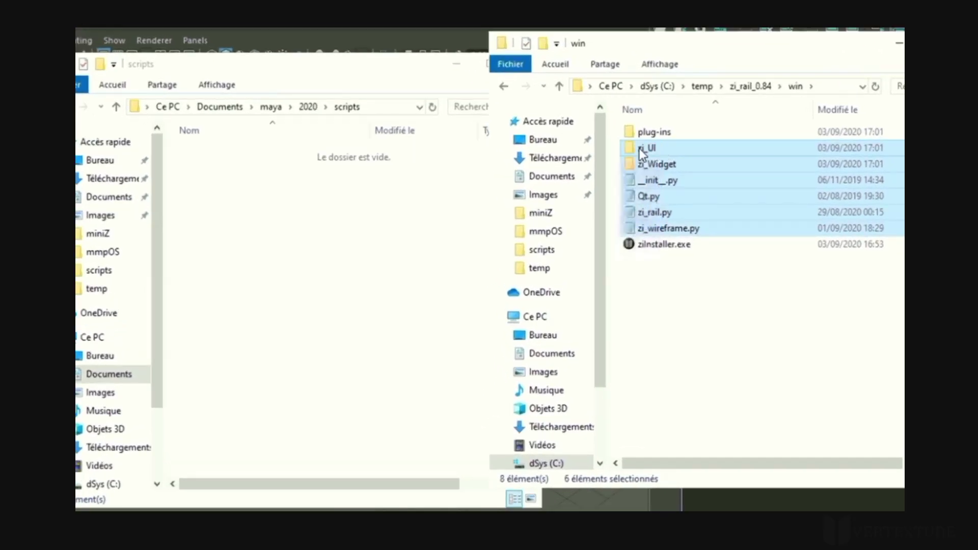
{"action": "left_click_drag", "start_coordinate": [640, 148], "coordinate": [344, 276]}
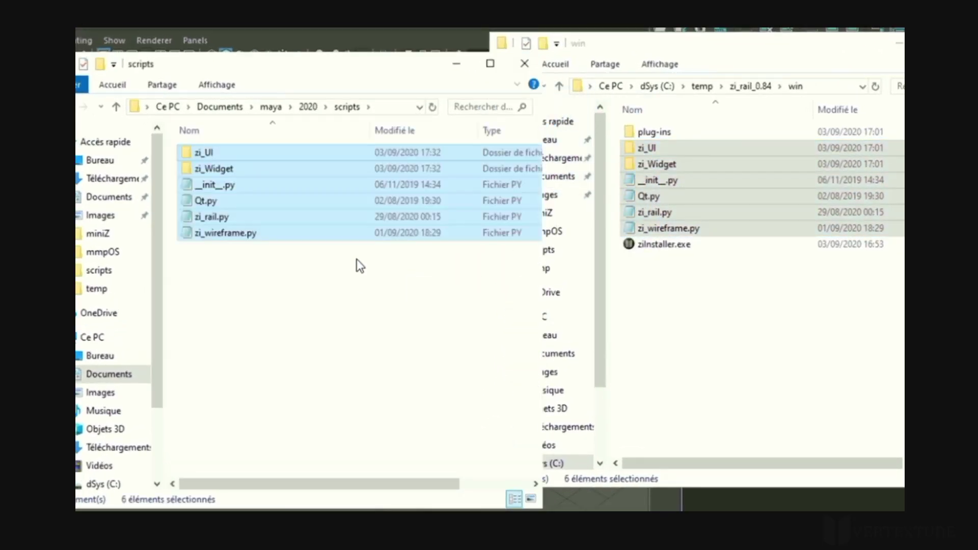
{"action": "left_click", "coordinate": [347, 339]}
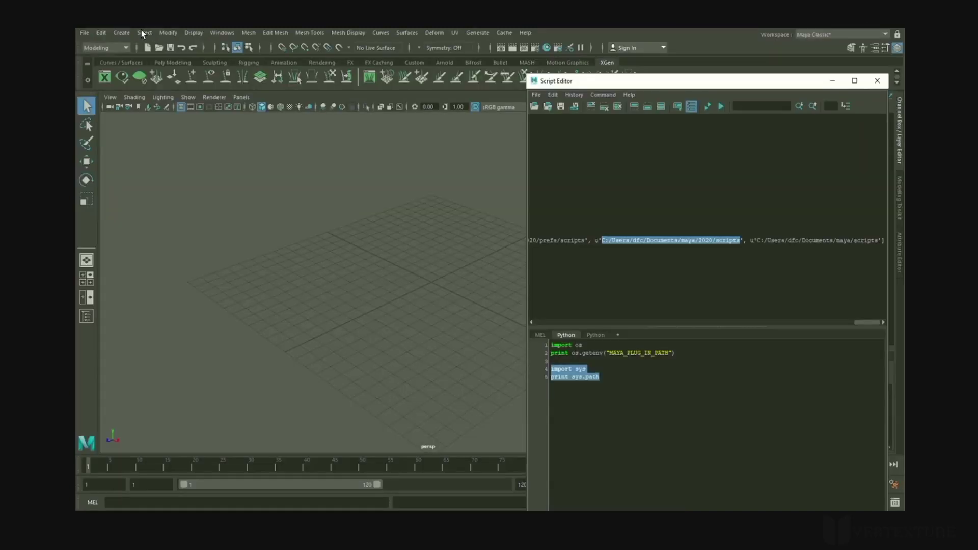
Exit Maya and discard the changes to the untitled scene.
{"action": "left_click", "coordinate": [84, 32]}
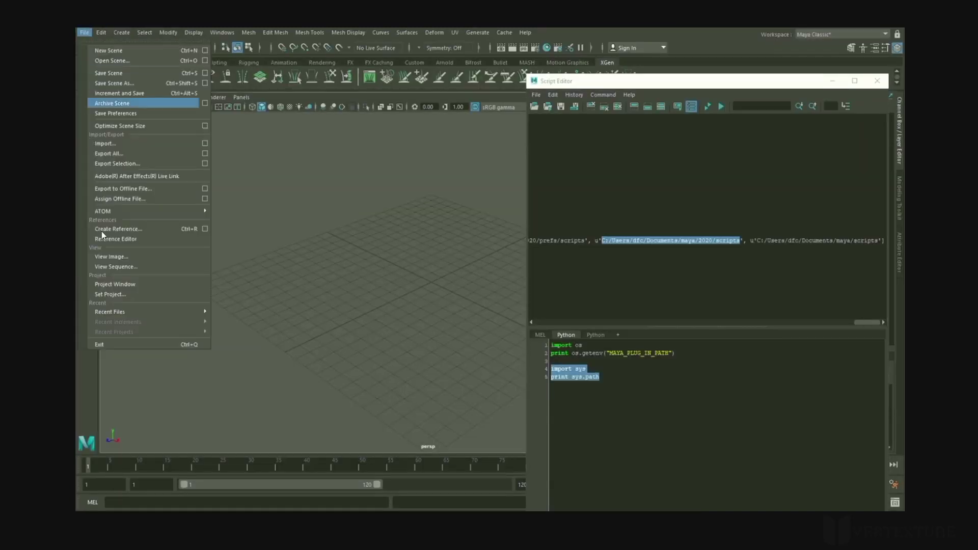
{"action": "left_click", "coordinate": [117, 345]}
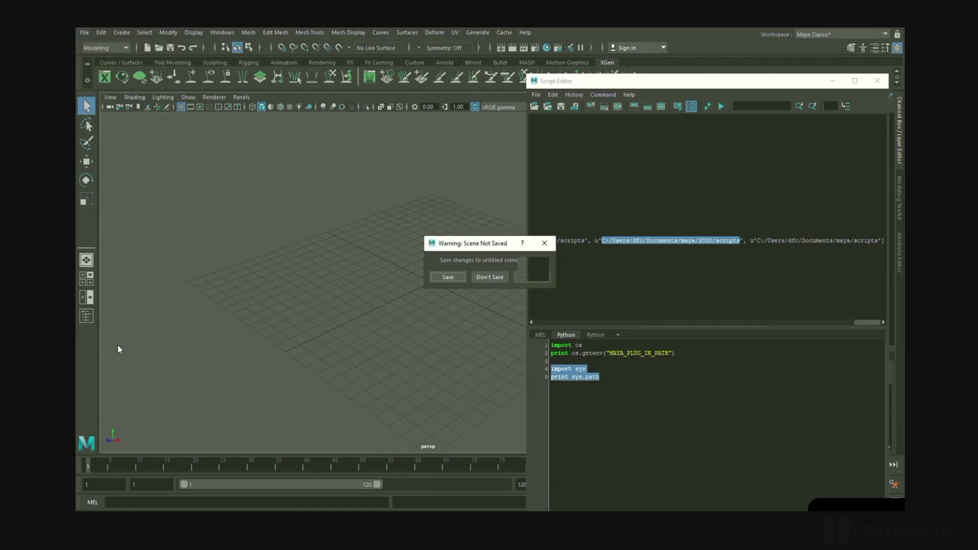
{"action": "left_click", "coordinate": [494, 277]}
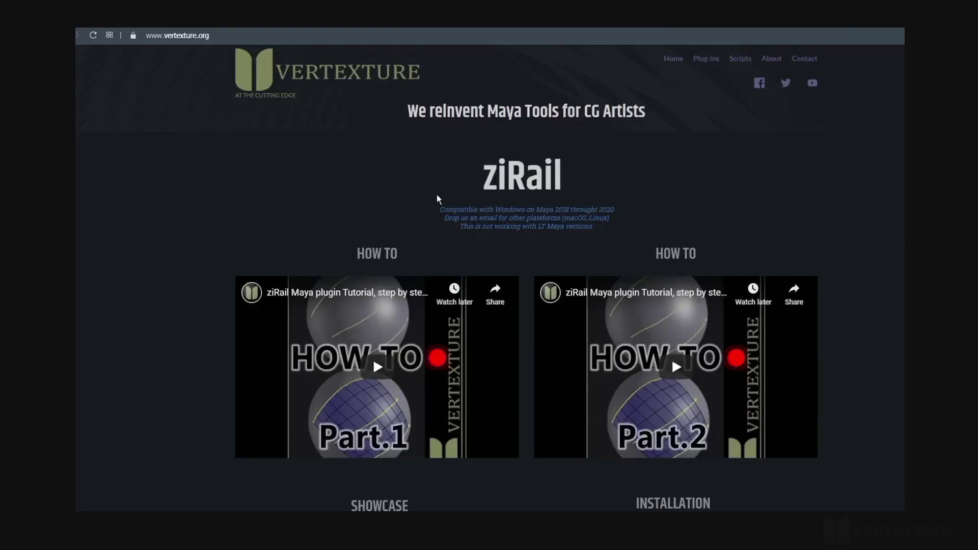
Look through the ziRail page on the Vertexture website.
{"action": "scroll", "coordinate": [418, 219], "scroll_direction": "down", "scroll_amount": 10}
{"action": "scroll", "coordinate": [263, 262], "scroll_direction": "down", "scroll_amount": 7}
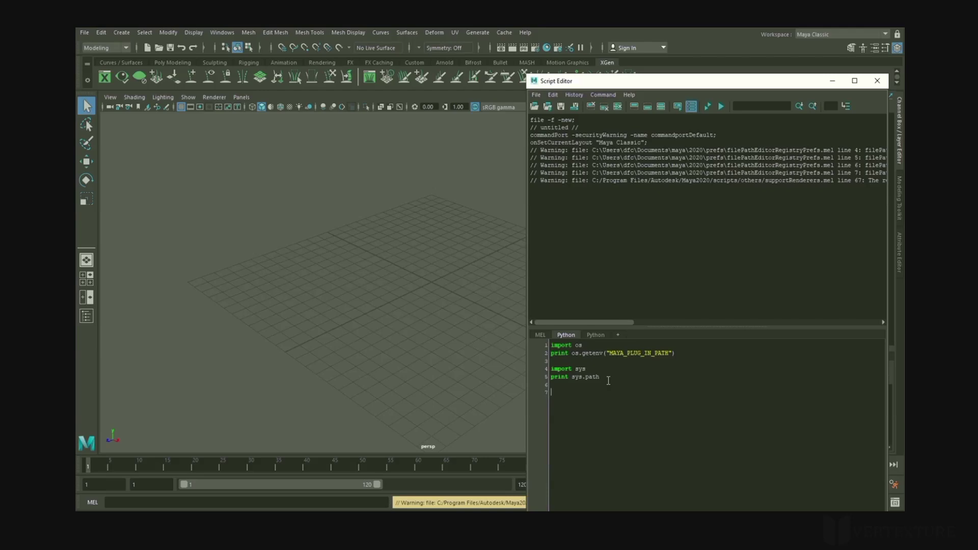
Append import os and print os.getenv("MAYA_SCRIPT_PATH") to the Python script in Maya's Script Editor.
{"action": "type", "text": "import os print os.getenv()"}
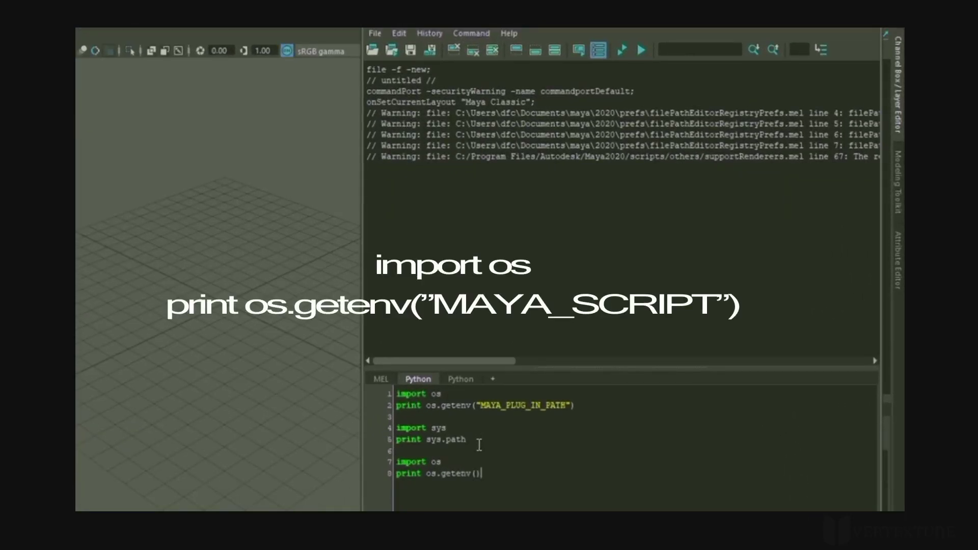
{"action": "key", "text": "BackSpace"}
{"action": "type", "text": "\"\"MAYA_SCRIPT_"}
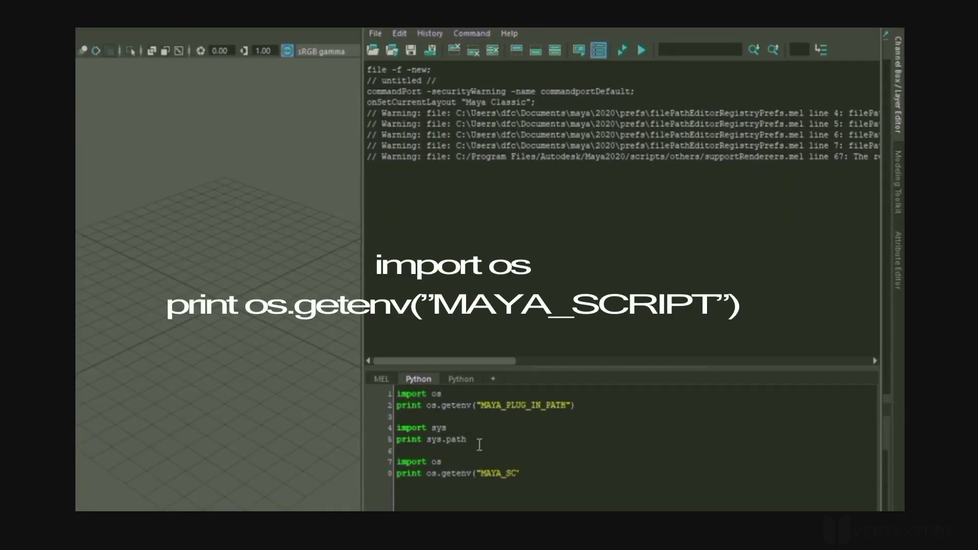
{"action": "type", "text": "PATH"}
Run only the two MAYA_SCRIPT_PATH lines and highlight the Documents/maya/2020/scripts path in the output.
{"action": "key", "text": "Up"}
{"action": "key", "text": "Home"}
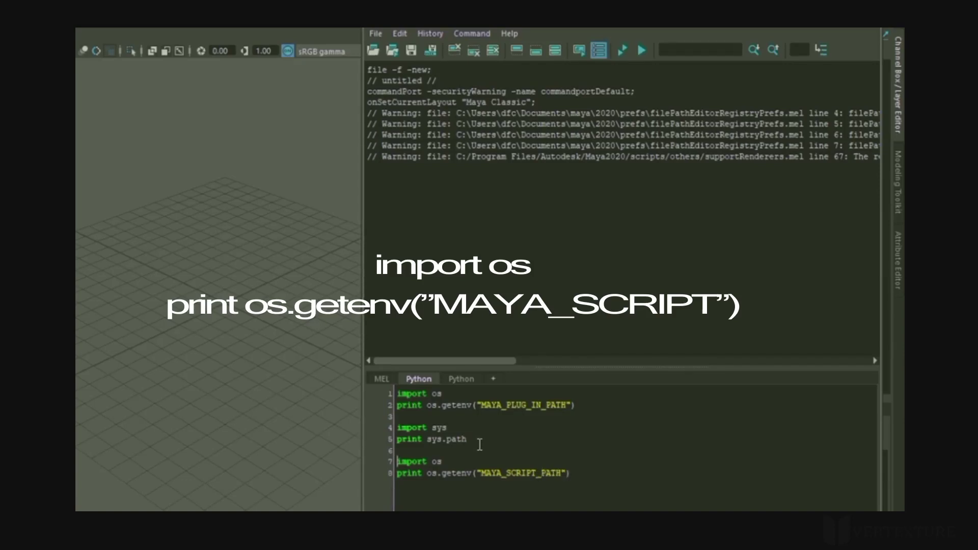
{"action": "key", "text": "shift+Down"}
{"action": "key", "text": "shift+End"}
{"action": "left_click", "coordinate": [642, 49]}
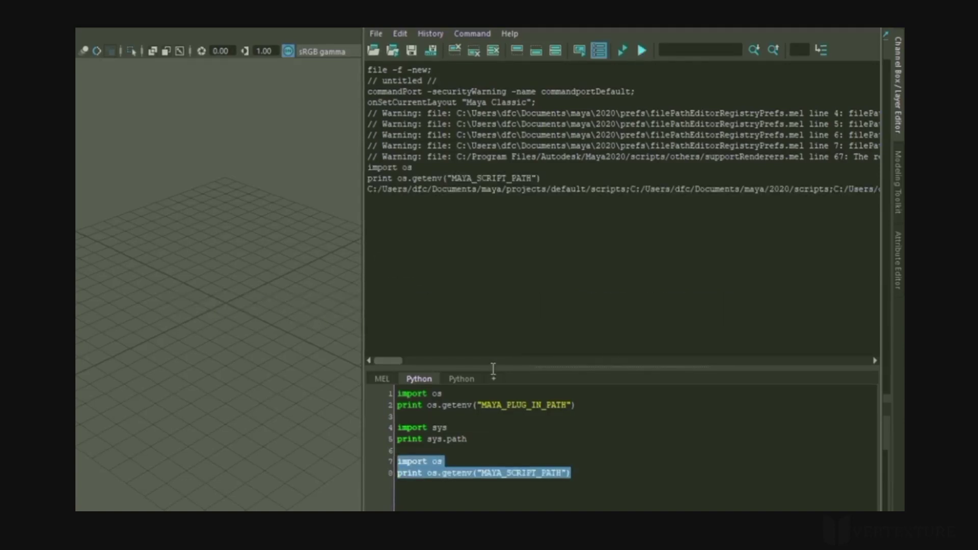
{"action": "left_click_drag", "start_coordinate": [393, 361], "coordinate": [397, 362]}
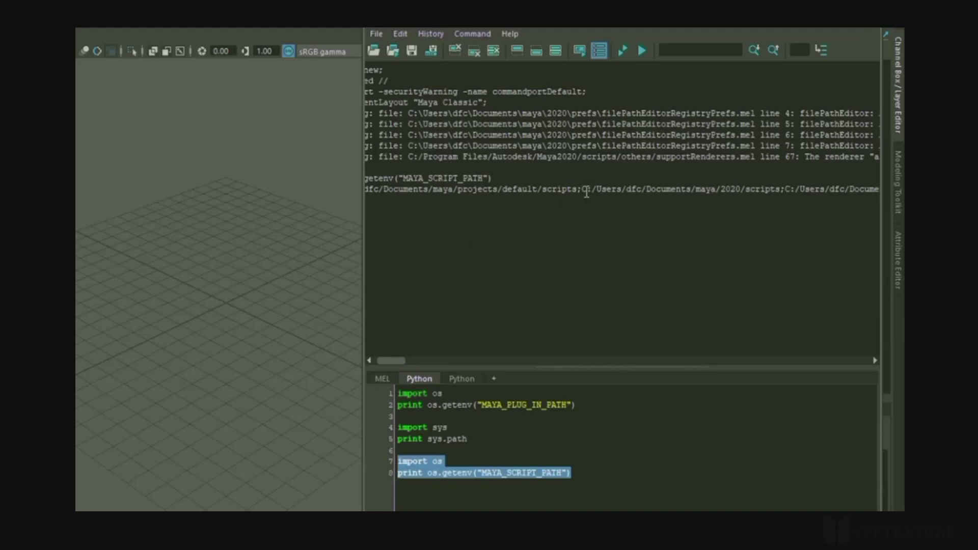
{"action": "left_click_drag", "start_coordinate": [582, 189], "coordinate": [780, 186]}
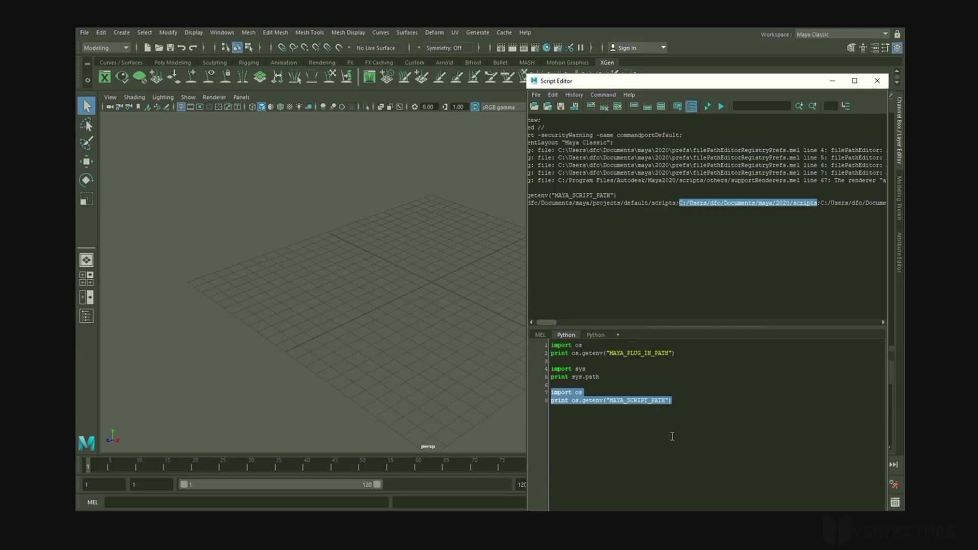
Open the Plug-in Manager to check the ziRail and ziWireframeViewport plug-ins.
{"action": "left_click", "coordinate": [222, 32]}
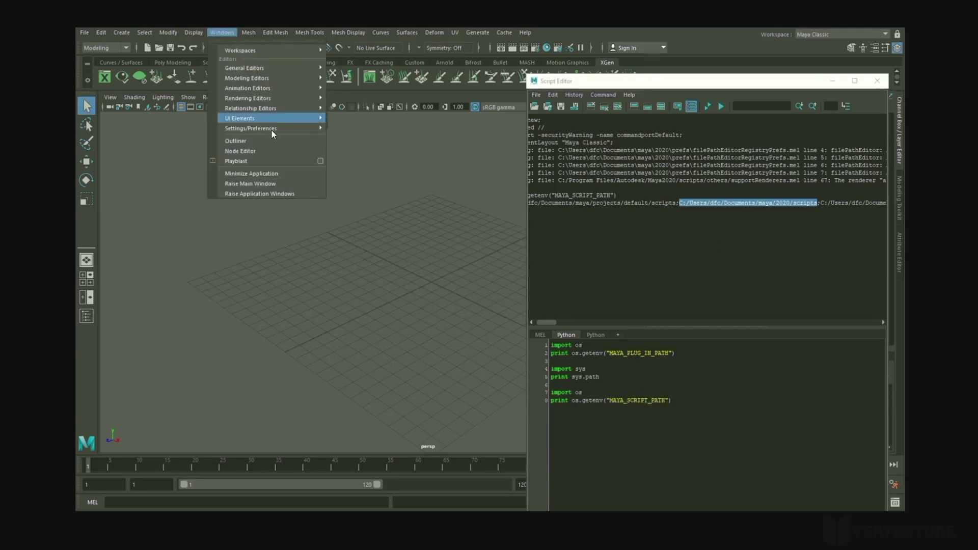
{"action": "mouse_move", "coordinate": [271, 128]}
{"action": "left_click", "coordinate": [362, 201]}
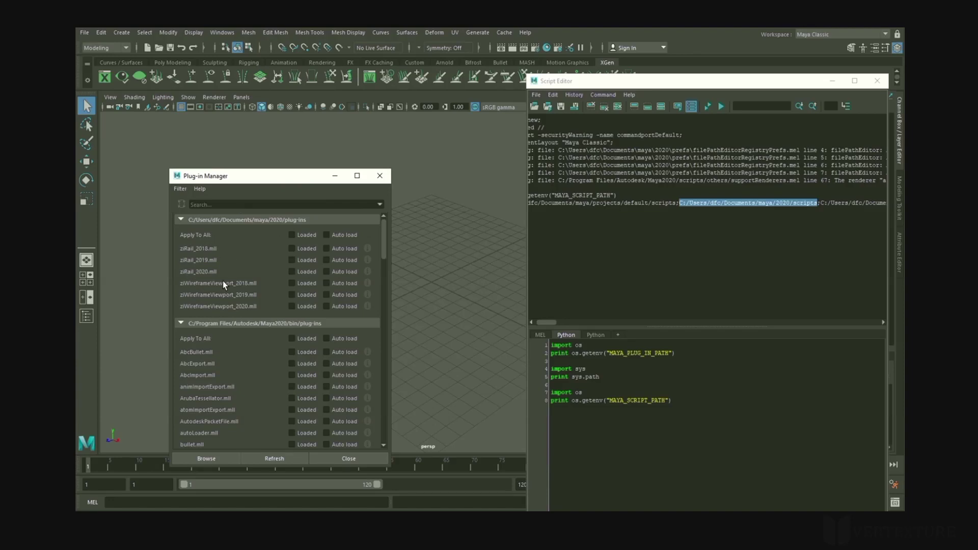
Add import zi_rail and zi_rail.main() to the Python script, run only those two lines and reposition the zi_rail window.
{"action": "left_click", "coordinate": [692, 419]}
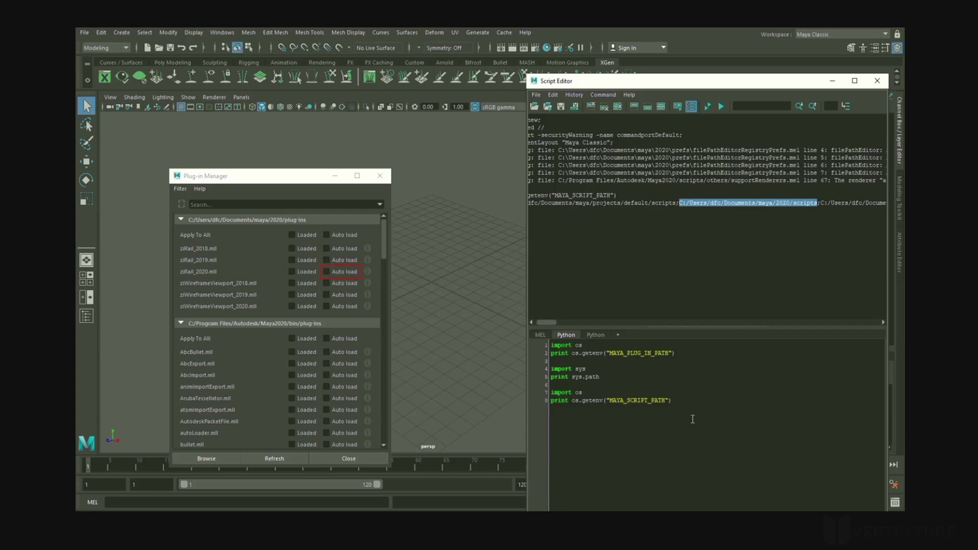
{"action": "key", "text": "Return"}
{"action": "key", "text": "Return"}
{"action": "type", "text": "import zi"}
{"action": "type", "text": "_rail zi"}
{"action": "type", "text": "_rail.main()"}
{"action": "left_click_drag", "start_coordinate": [600, 431], "coordinate": [551, 423]}
{"action": "left_click", "coordinate": [707, 106]}
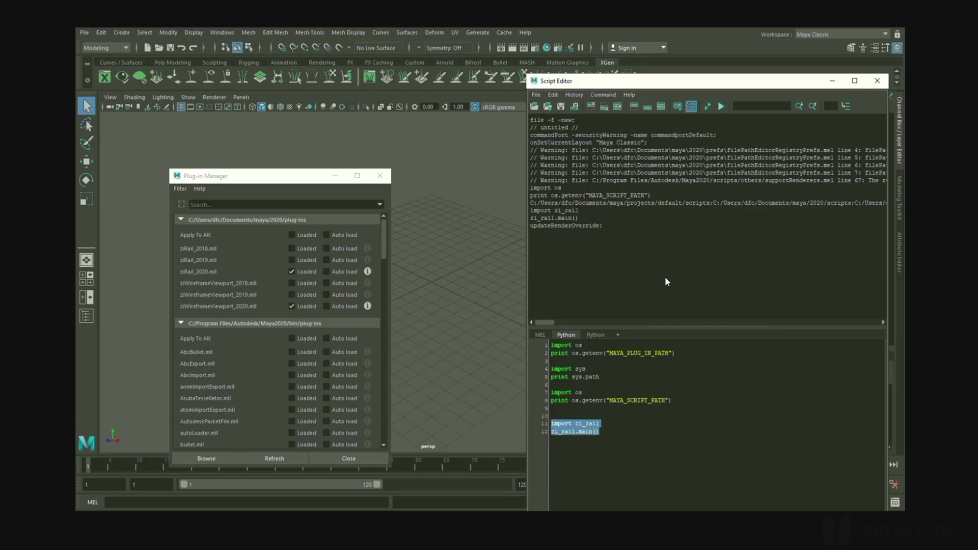
{"action": "left_click_drag", "start_coordinate": [154, 29], "coordinate": [484, 145]}
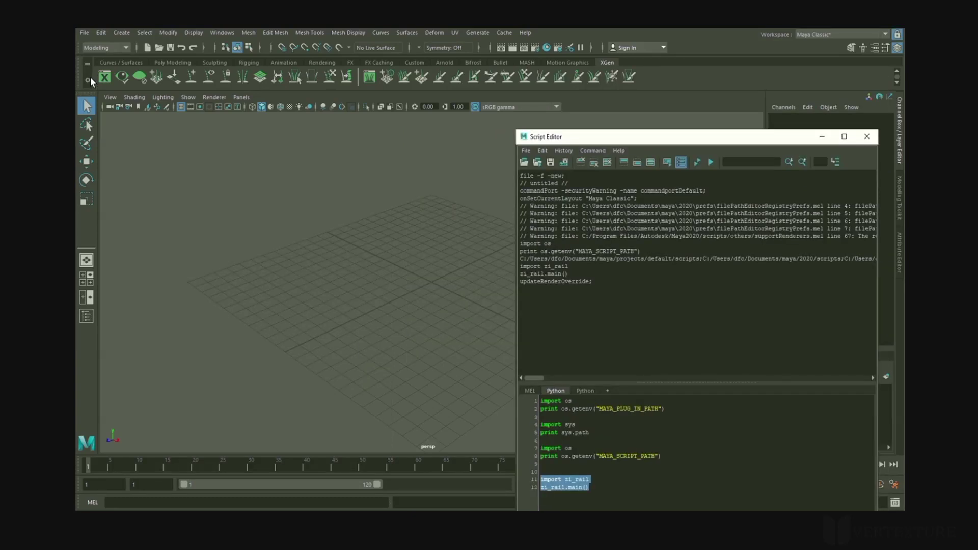
Create a new shelf named vertexture and add the selected zi_rail lines to it as a Python button.
{"action": "left_click", "coordinate": [90, 79]}
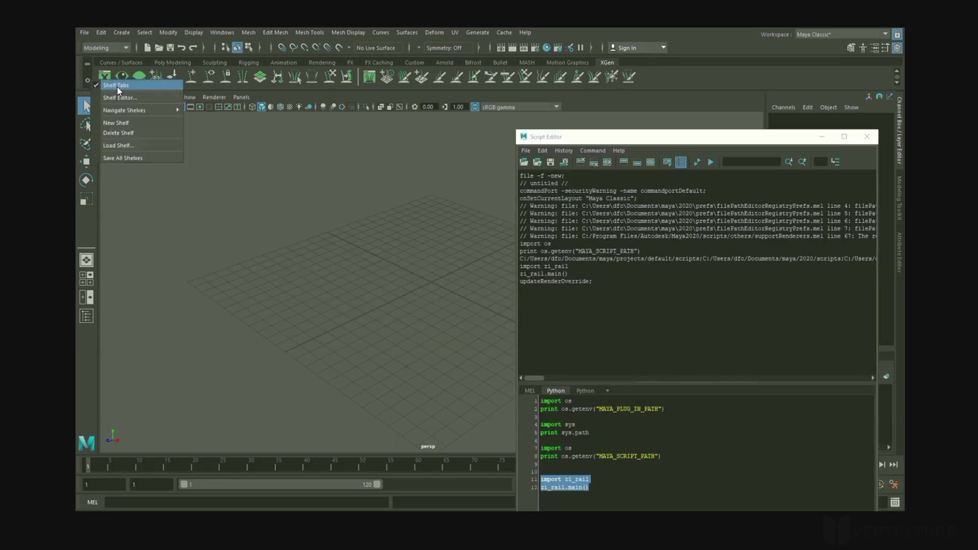
{"action": "left_click", "coordinate": [129, 123]}
{"action": "type", "text": "vertexture"}
{"action": "left_click", "coordinate": [479, 288]}
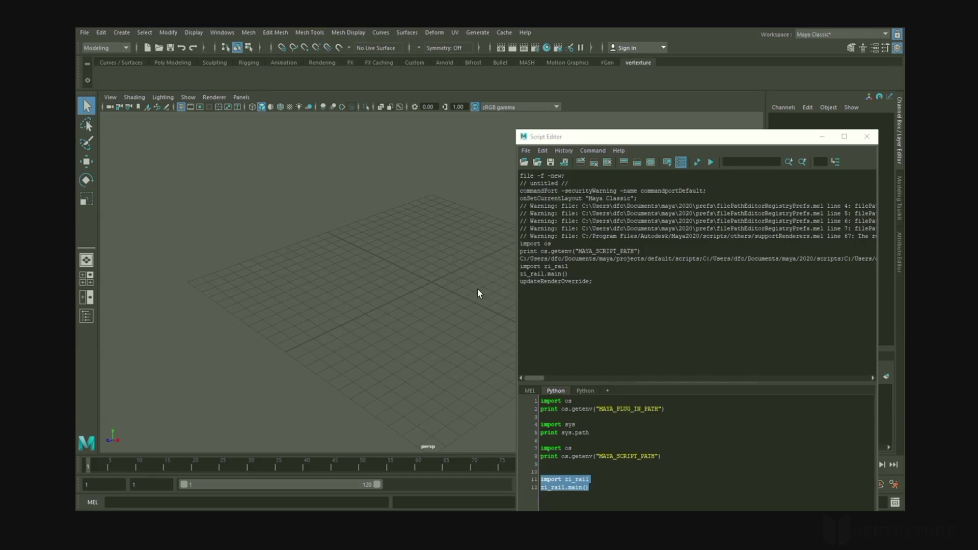
{"action": "middle_click_drag", "start_coordinate": [560, 483], "coordinate": [192, 72]}
{"action": "left_click", "coordinate": [489, 277]}
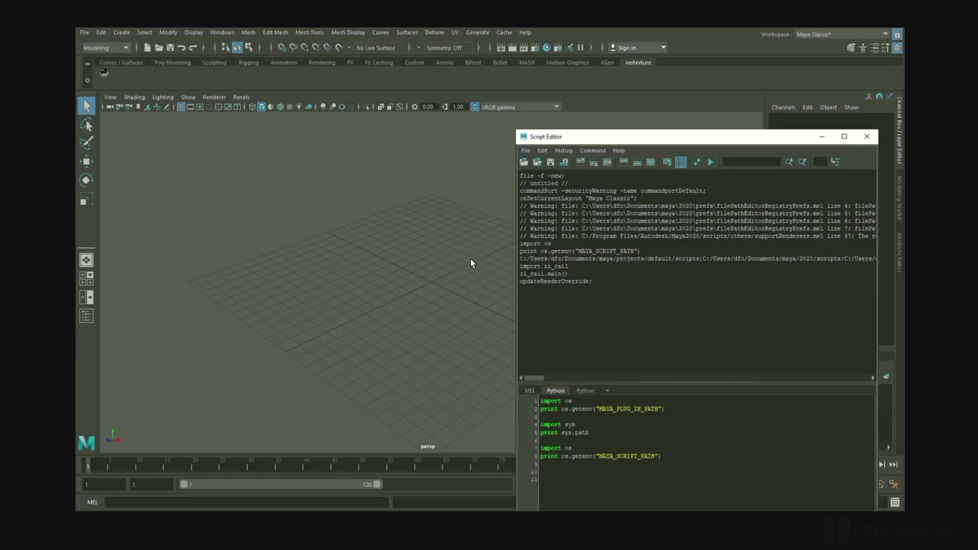
Test the new shelf button by launching zi_rail, then close the tool window.
{"action": "left_click", "coordinate": [105, 74]}
{"action": "left_click", "coordinate": [106, 74]}
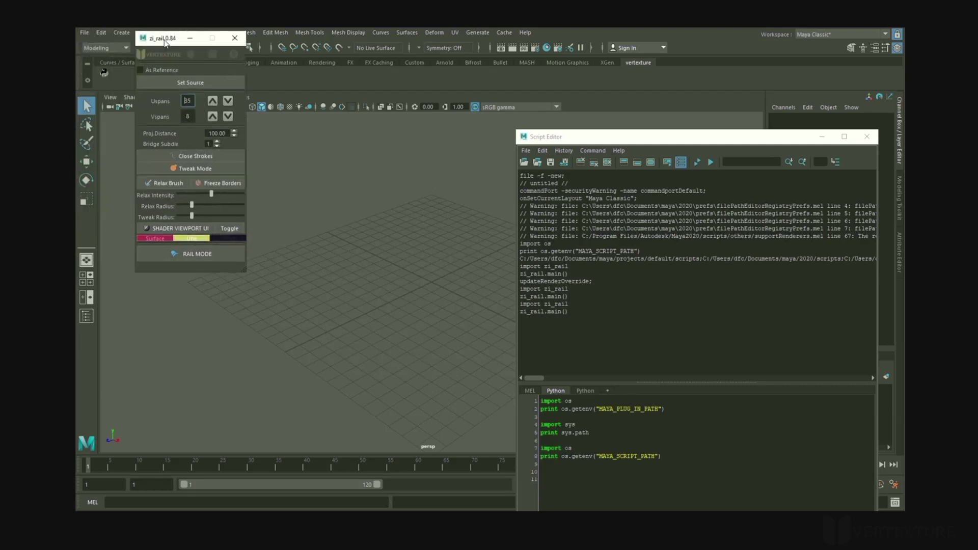
{"action": "left_click_drag", "start_coordinate": [167, 40], "coordinate": [350, 153]}
{"action": "left_click", "coordinate": [419, 149]}
Set the shelf button's icon label to ziRail and save all shelves.
{"action": "right_click", "coordinate": [106, 74]}
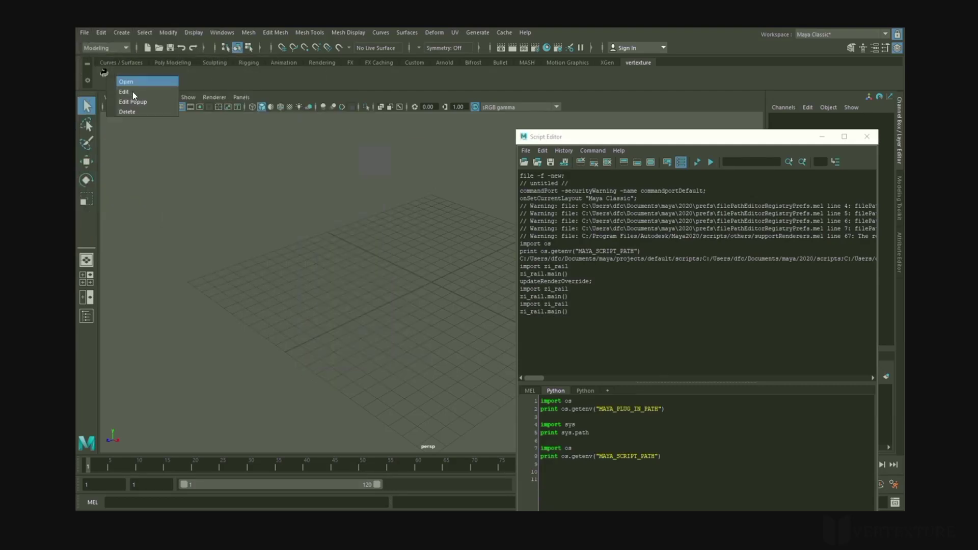
{"action": "left_click", "coordinate": [133, 92]}
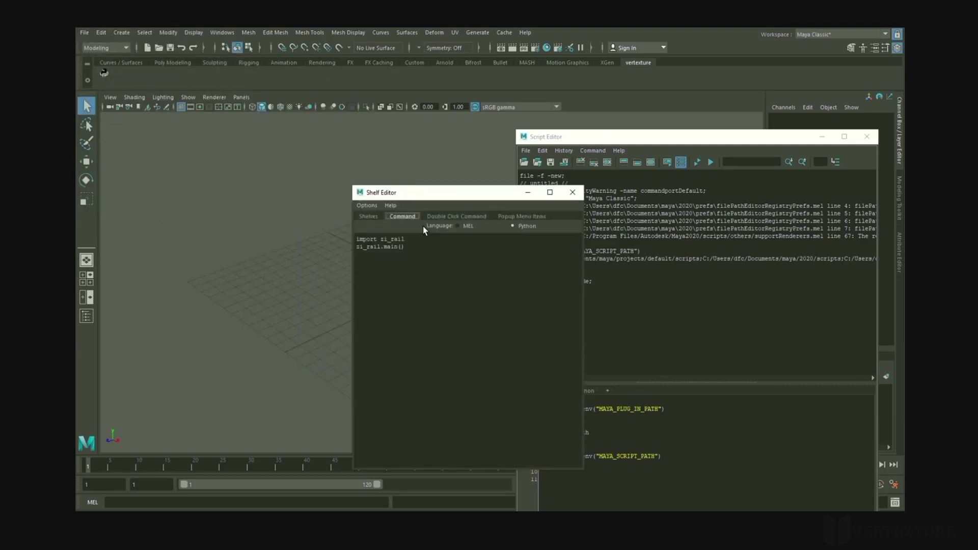
{"action": "left_click", "coordinate": [372, 218]}
{"action": "left_click", "coordinate": [464, 391]}
{"action": "type", "text": "zi"}
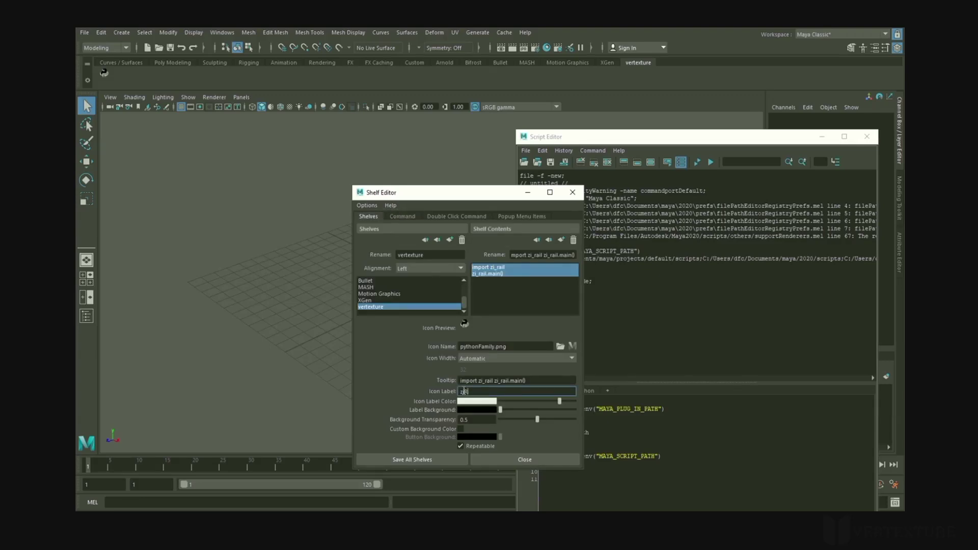
{"action": "type", "text": "Rail"}
{"action": "left_click", "coordinate": [431, 461]}
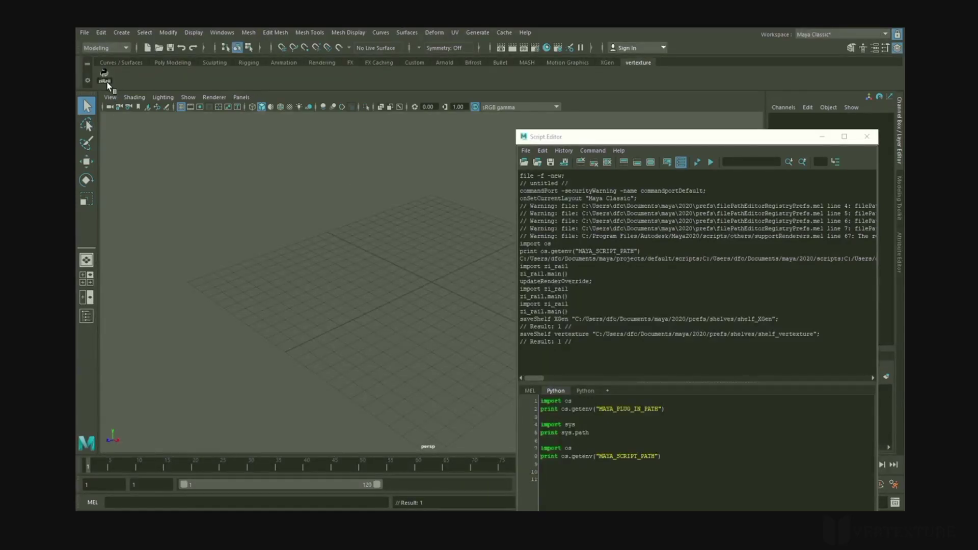
Open and close zi_rail with the labelled shelf button, and save Maya's preferences.
{"action": "left_click", "coordinate": [105, 77]}
{"action": "left_click", "coordinate": [184, 33]}
Open the Hotkey Editor and start a new runtime command.
{"action": "left_click", "coordinate": [222, 32]}
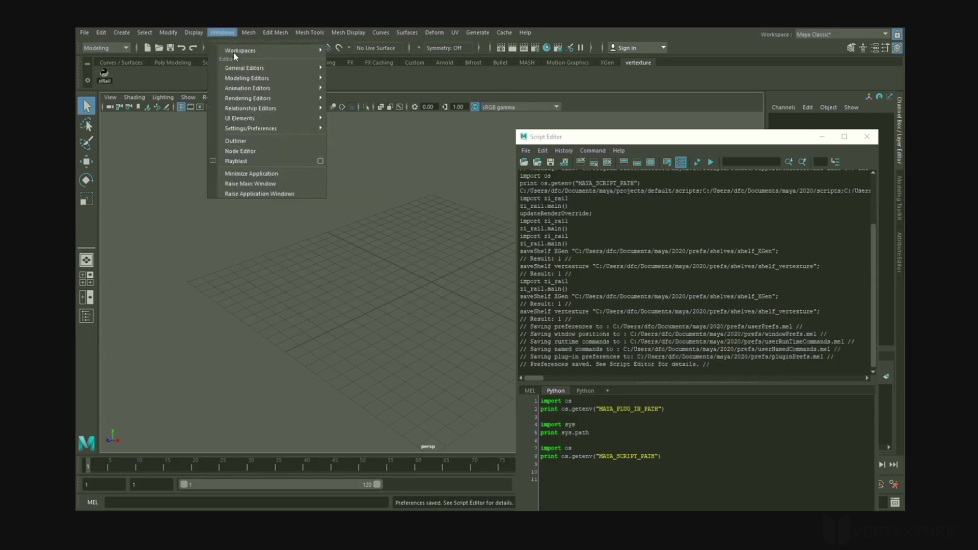
{"action": "mouse_move", "coordinate": [265, 129]}
{"action": "left_click", "coordinate": [357, 141]}
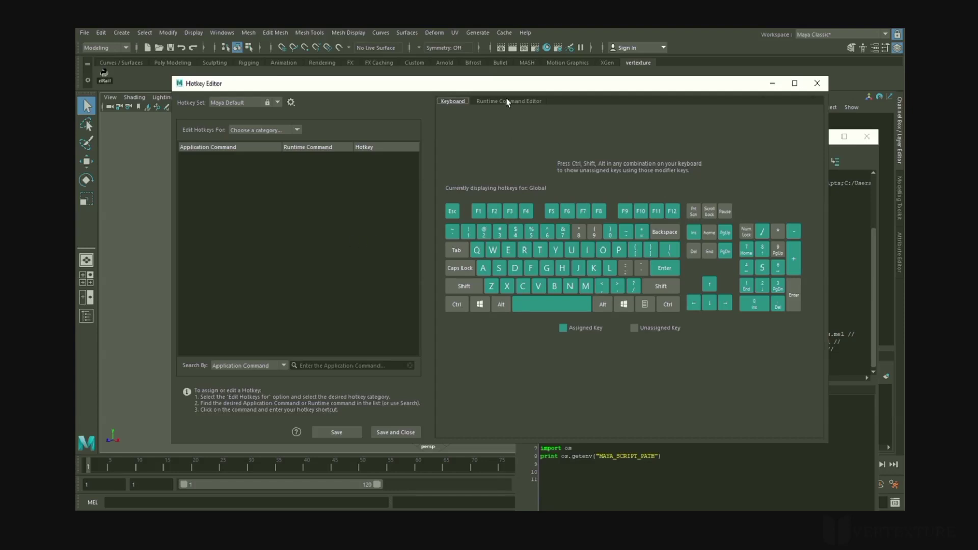
{"action": "left_click", "coordinate": [490, 103]}
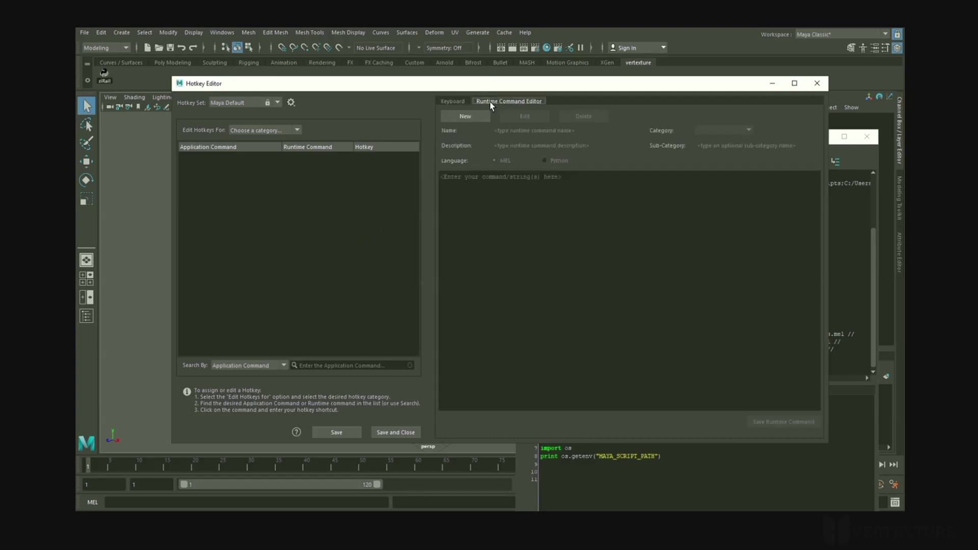
{"action": "left_click", "coordinate": [465, 116]}
Enter import zi_rail and zi_rail.main() on two lines as the runtime command's Python code.
{"action": "left_click", "coordinate": [539, 194]}
{"action": "type", "text": "z"}
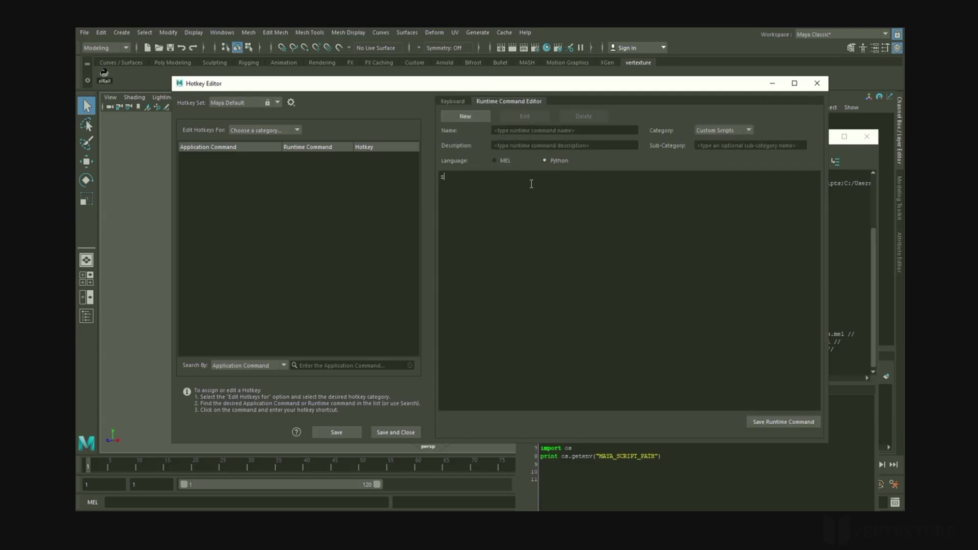
{"action": "type", "text": "i_rail"}
{"action": "key", "text": "Home"}
{"action": "type", "text": "import"}
{"action": "key", "text": "Down"}
{"action": "type", "text": "_rail.main()"}
Name the runtime command zirailUI and save it.
{"action": "left_click", "coordinate": [516, 131]}
{"action": "type", "text": "zirailUI"}
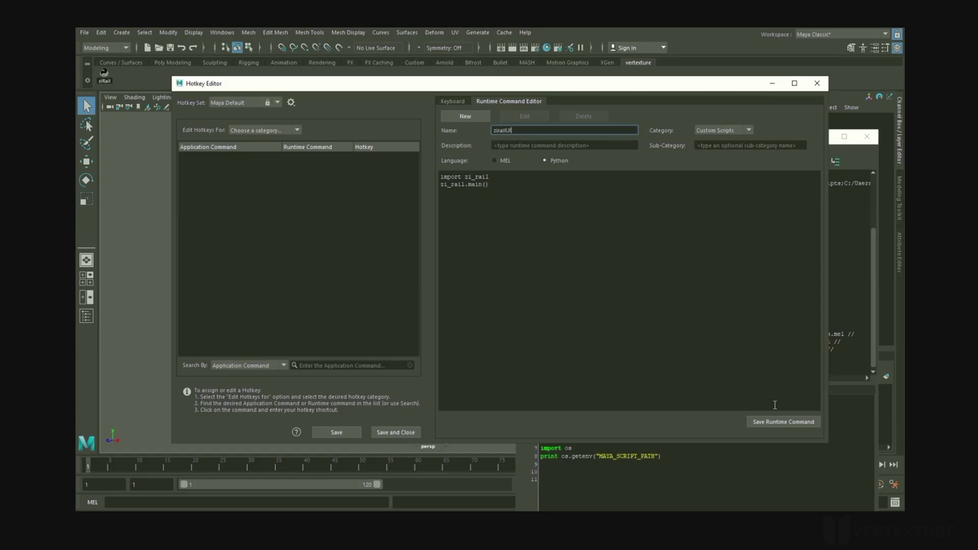
{"action": "left_click", "coordinate": [775, 422]}
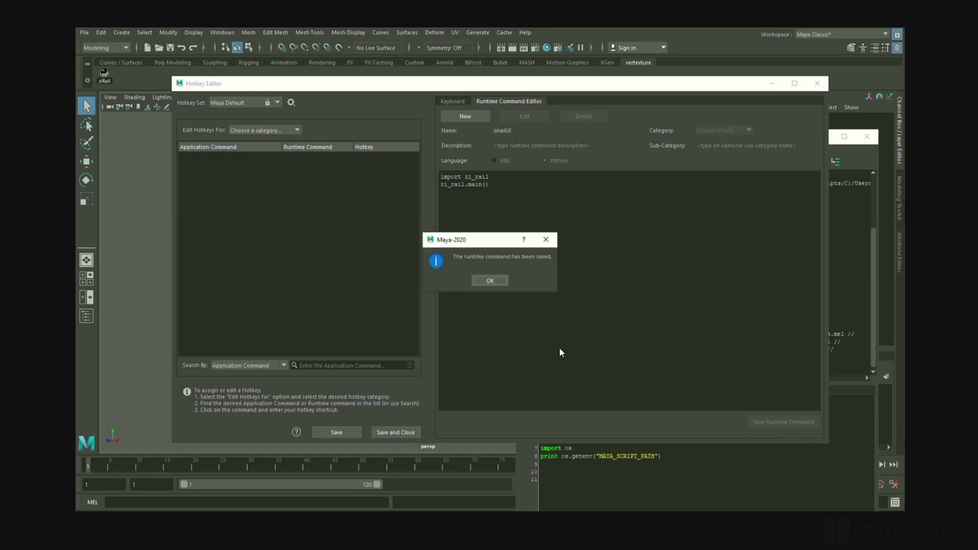
{"action": "left_click", "coordinate": [489, 280]}
Find the zirailUI command, assign it the Shift+K hotkey, save the hotkey settings and close the Hotkey Editor.
{"action": "left_click", "coordinate": [322, 365]}
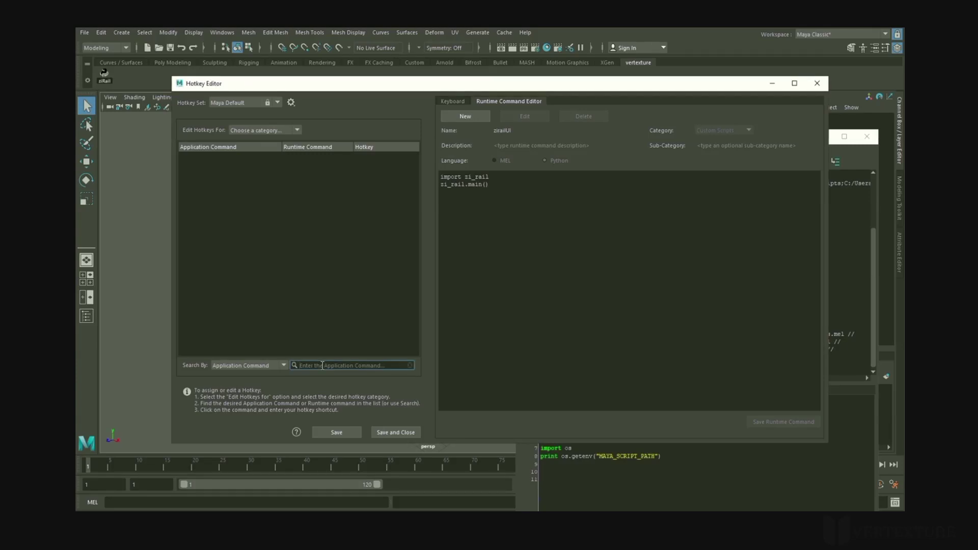
{"action": "type", "text": "zirail"}
{"action": "left_click", "coordinate": [195, 174]}
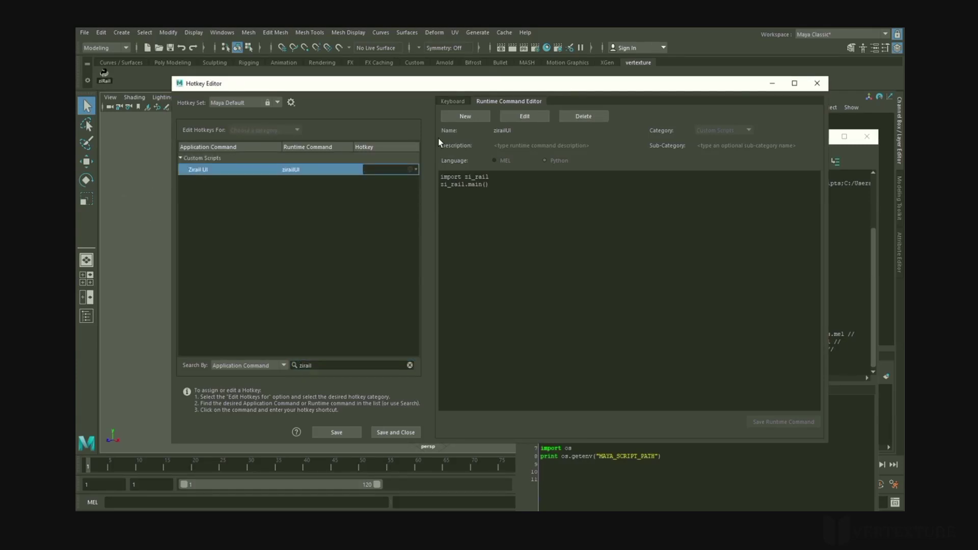
{"action": "left_click", "coordinate": [451, 100]}
{"action": "key", "text": "shift+k"}
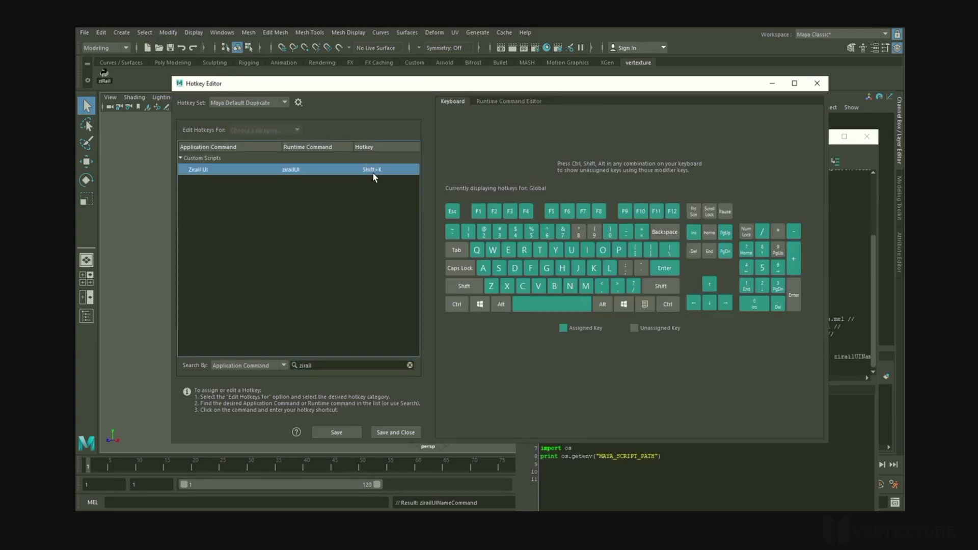
{"action": "left_click", "coordinate": [337, 432]}
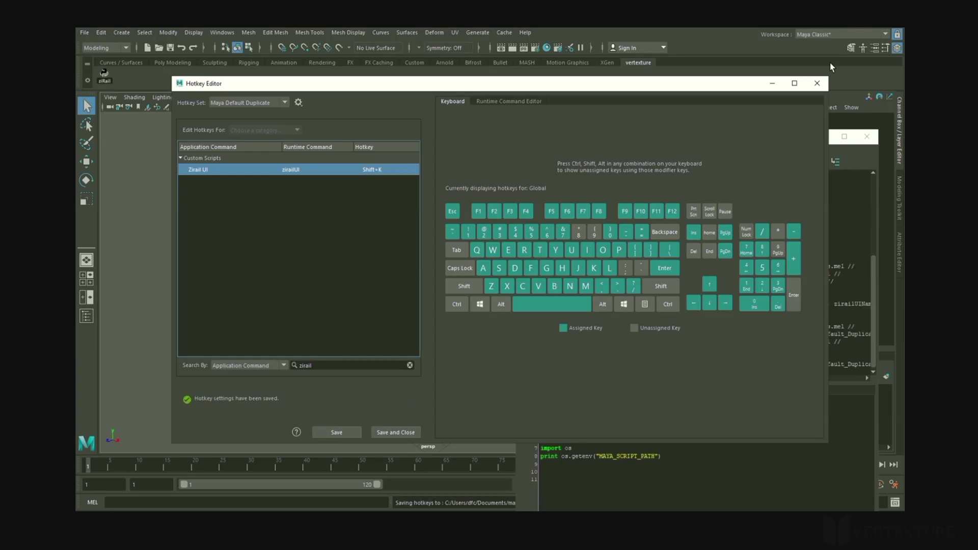
{"action": "left_click", "coordinate": [817, 83]}
Test the new hotkey by opening the zi_rail window, and close the window again.
{"action": "key", "text": "shift+k"}
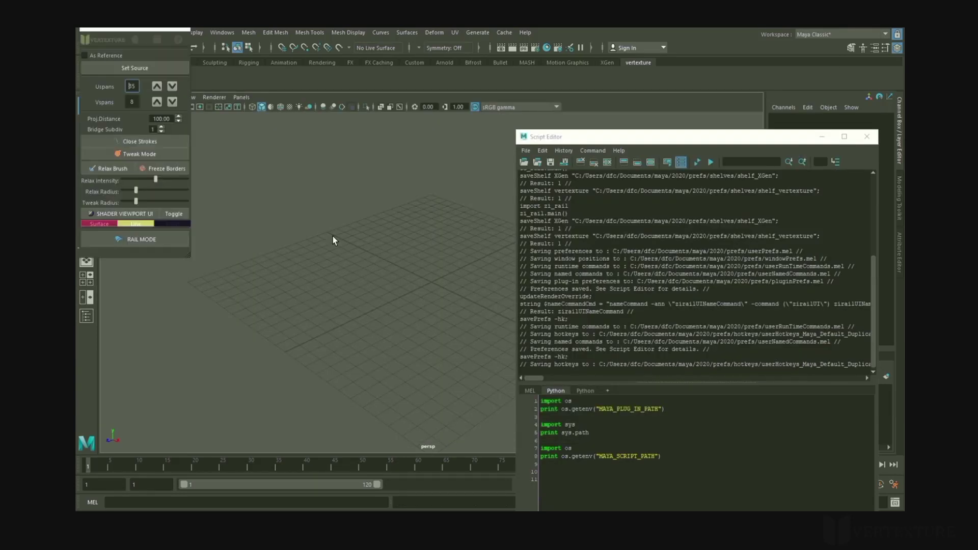
{"action": "left_click_drag", "start_coordinate": [101, 23], "coordinate": [325, 123]}
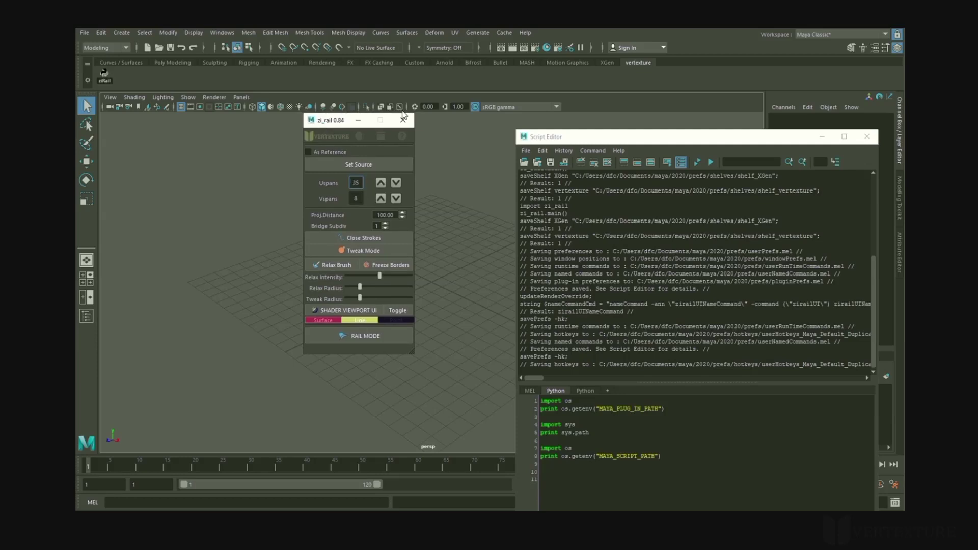
{"action": "left_click", "coordinate": [402, 121]}
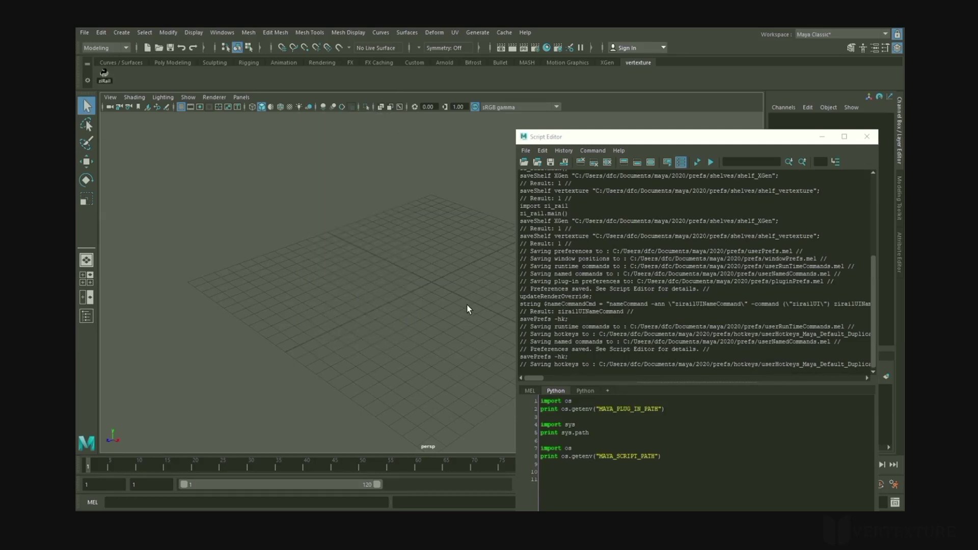